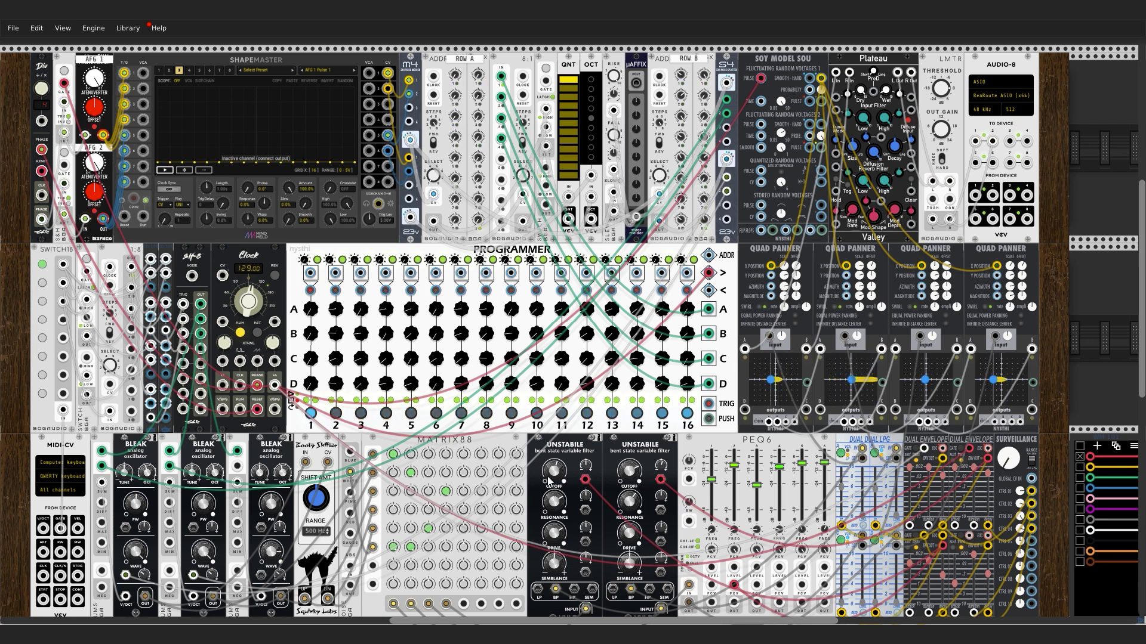
# Add two pulses to Shapemaster's AFG 1 octave-switch shape.
pyautogui.click(169, 71)
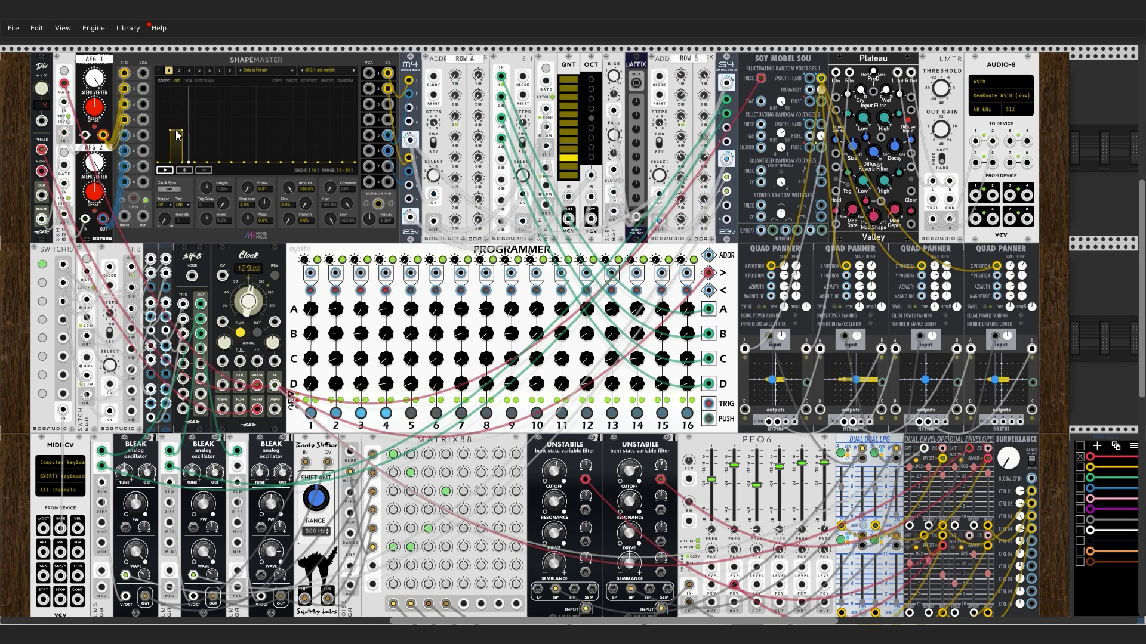
pyautogui.click(263, 143)
pyautogui.click(322, 115)
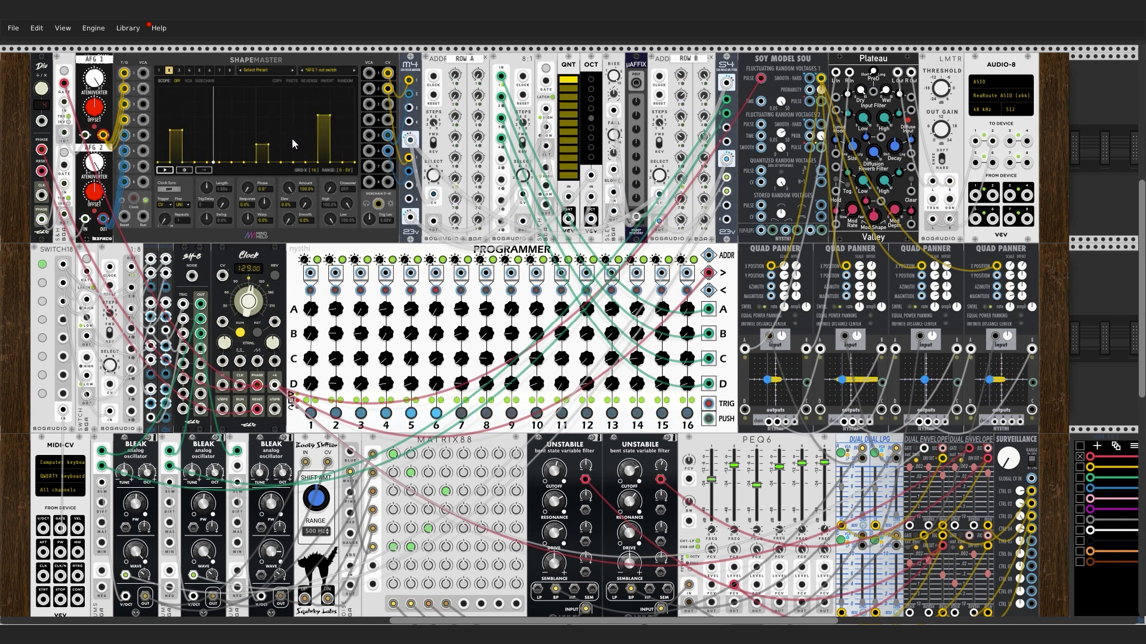
# Draw three more pulses, early, middle and late, into the AFG 2 octave-switch shape.
pyautogui.click(199, 70)
pyautogui.click(189, 70)
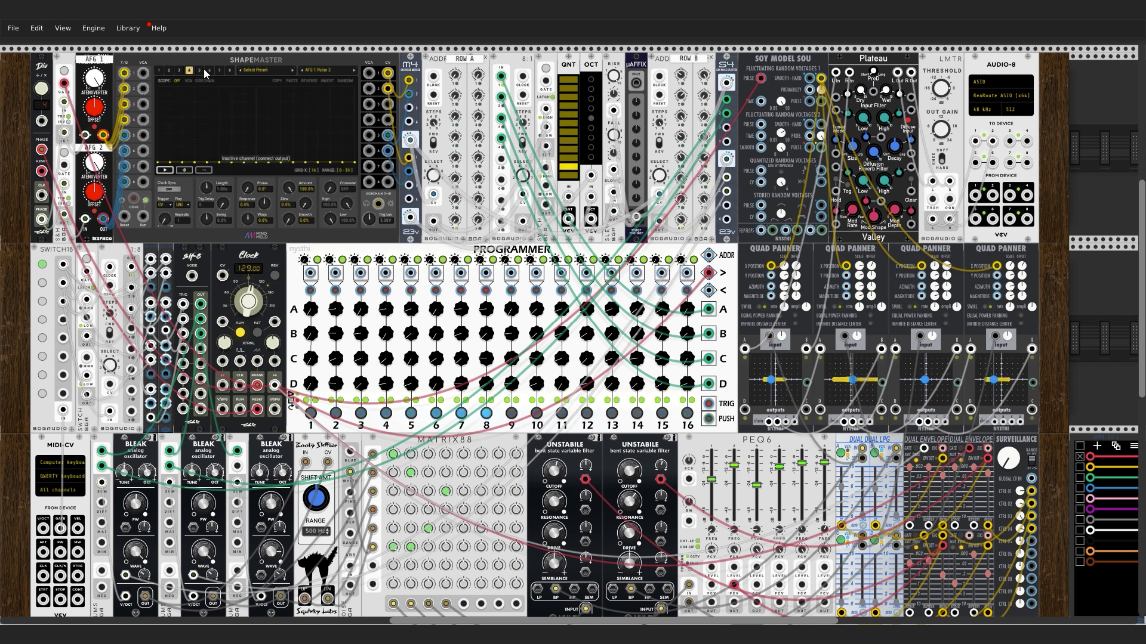
pyautogui.click(207, 70)
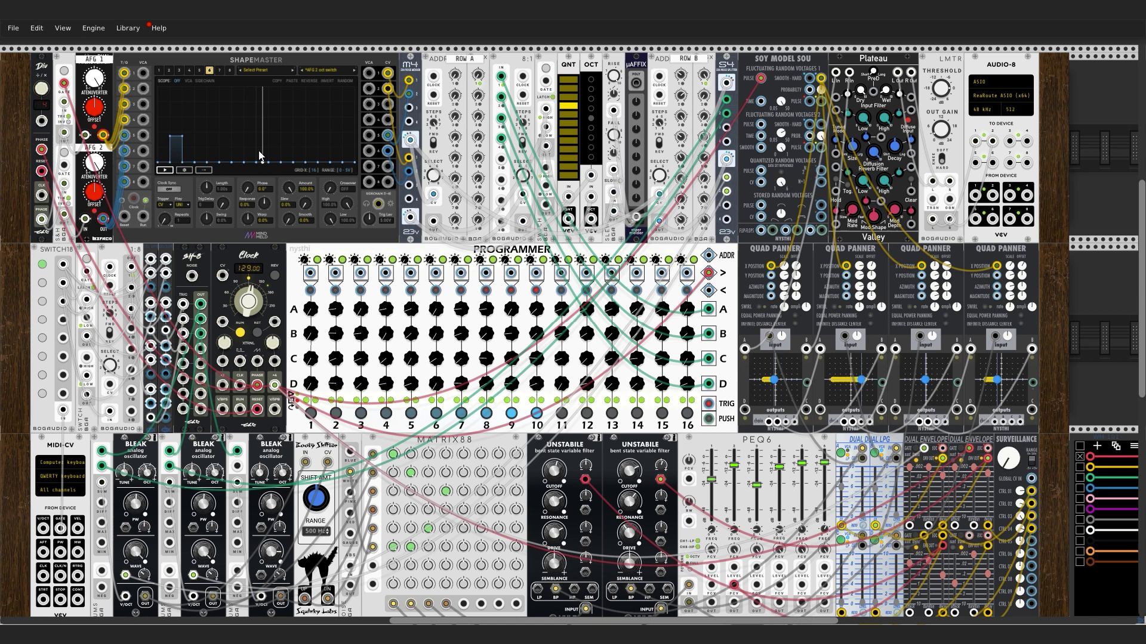
pyautogui.click(275, 147)
pyautogui.moveTo(322, 161)
pyautogui.mouseDown()
pyautogui.moveTo(323, 137)
pyautogui.moveTo(299, 128)
pyautogui.mouseUp()
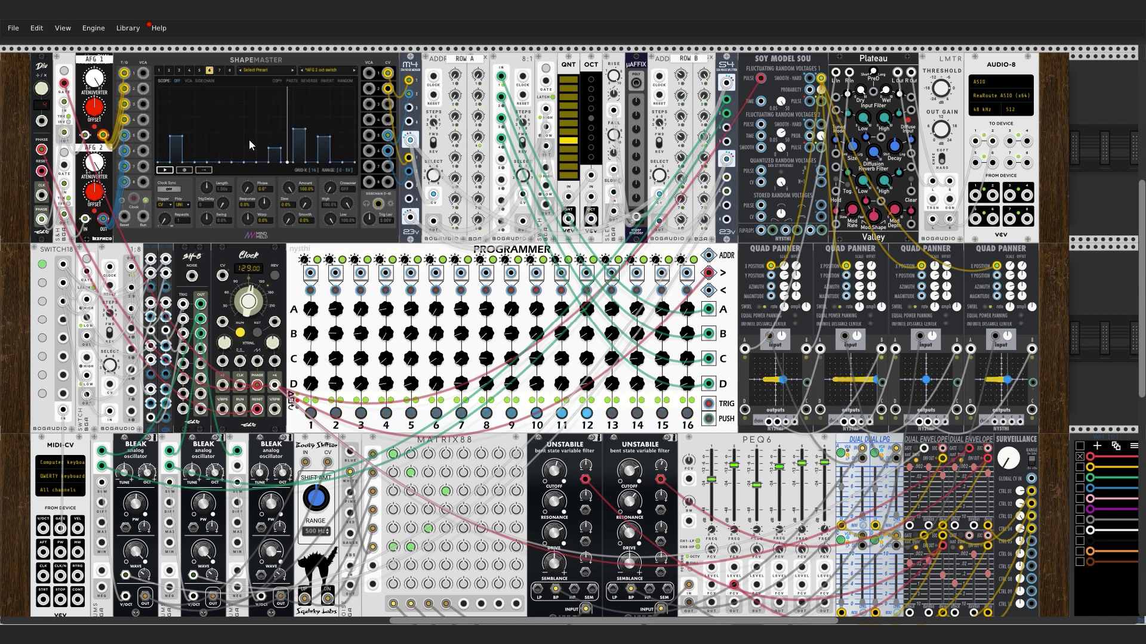
pyautogui.click(206, 145)
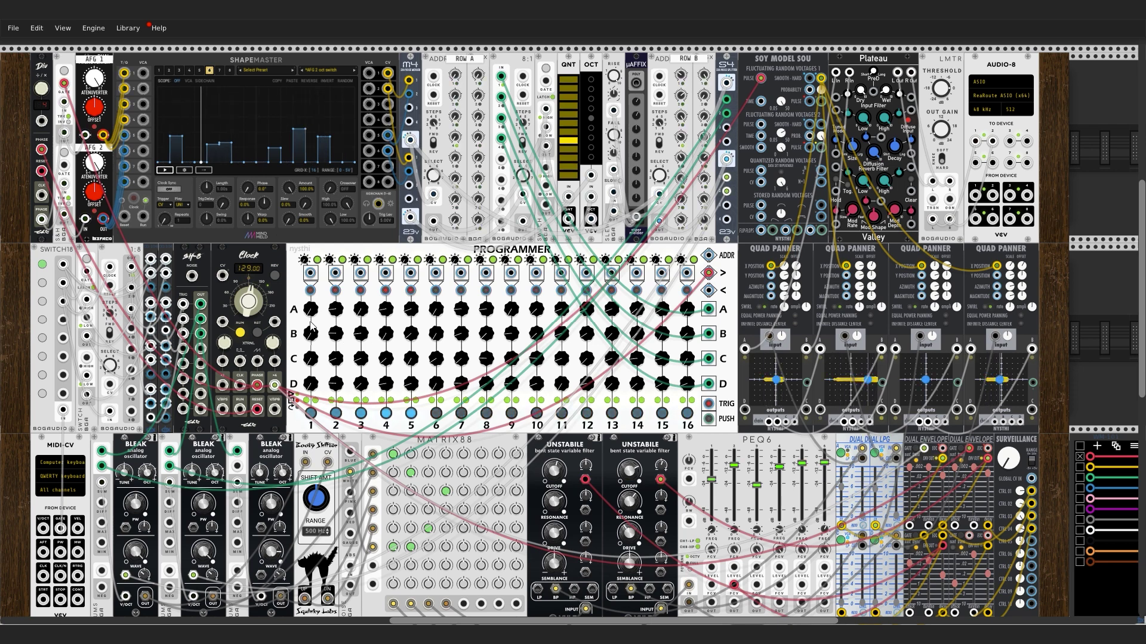
# Set the clock to ~147 BPM, feed it to Dual Envelope, and cable Shapemaster out 3 toward the clock.
pyautogui.moveTo(310, 326); pyautogui.dragTo(310, 316)
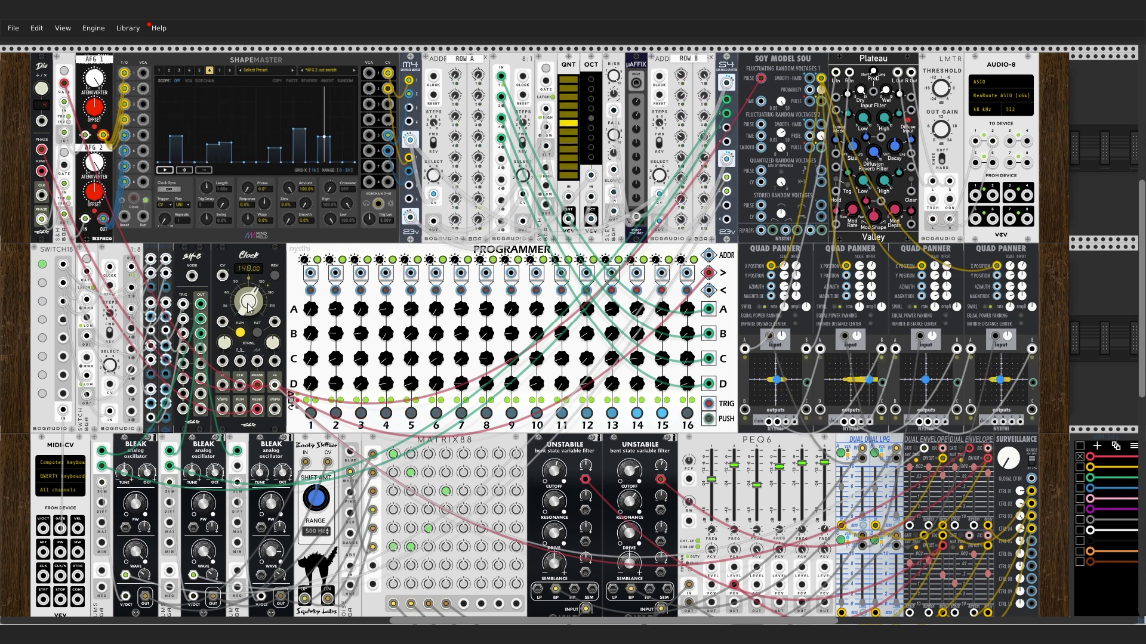
pyautogui.moveTo(274, 385); pyautogui.dragTo(970, 450)
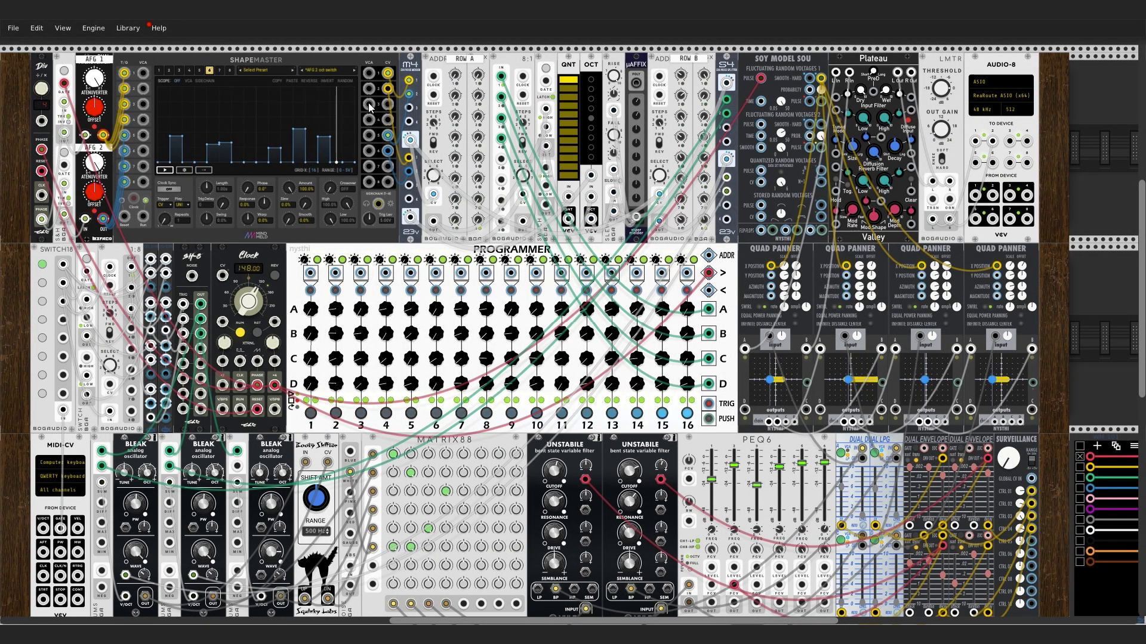
pyautogui.moveTo(367, 102); pyautogui.dragTo(924, 451)
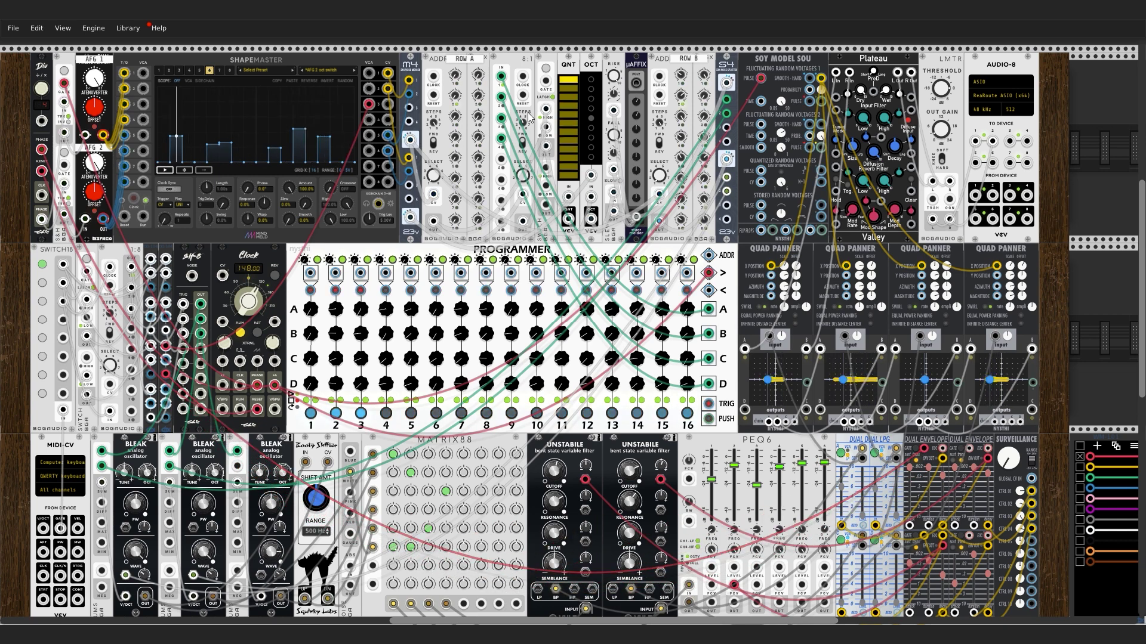
# Redraw the AFG 1 Pulse 1 pattern, adding steps and removing two tall ones.
pyautogui.click(179, 69)
pyautogui.click(164, 129)
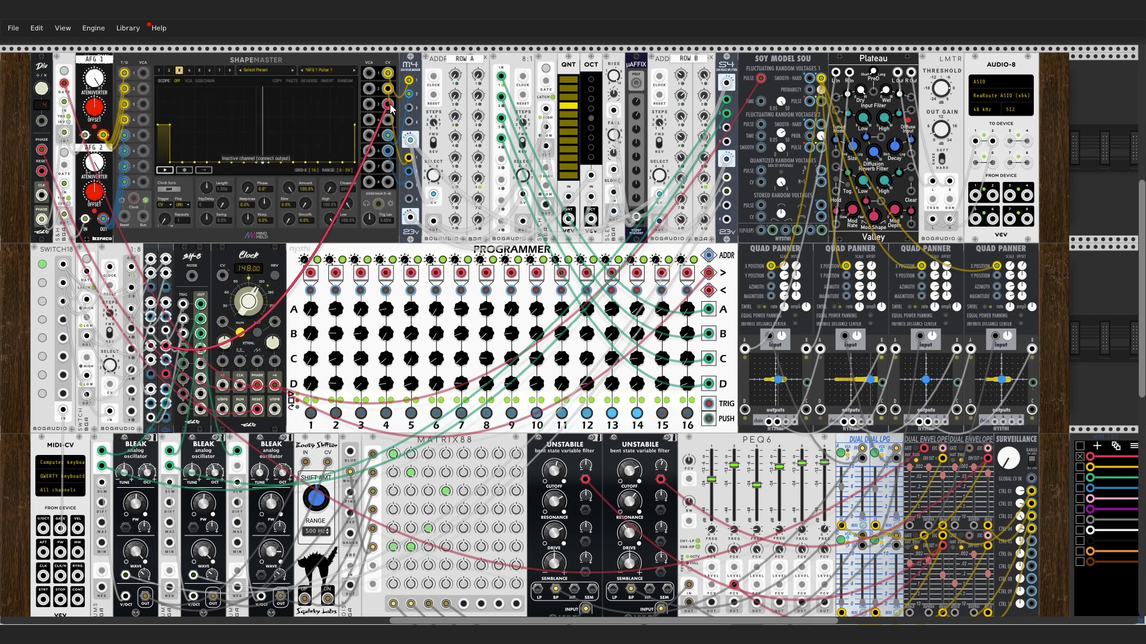
pyautogui.click(261, 121)
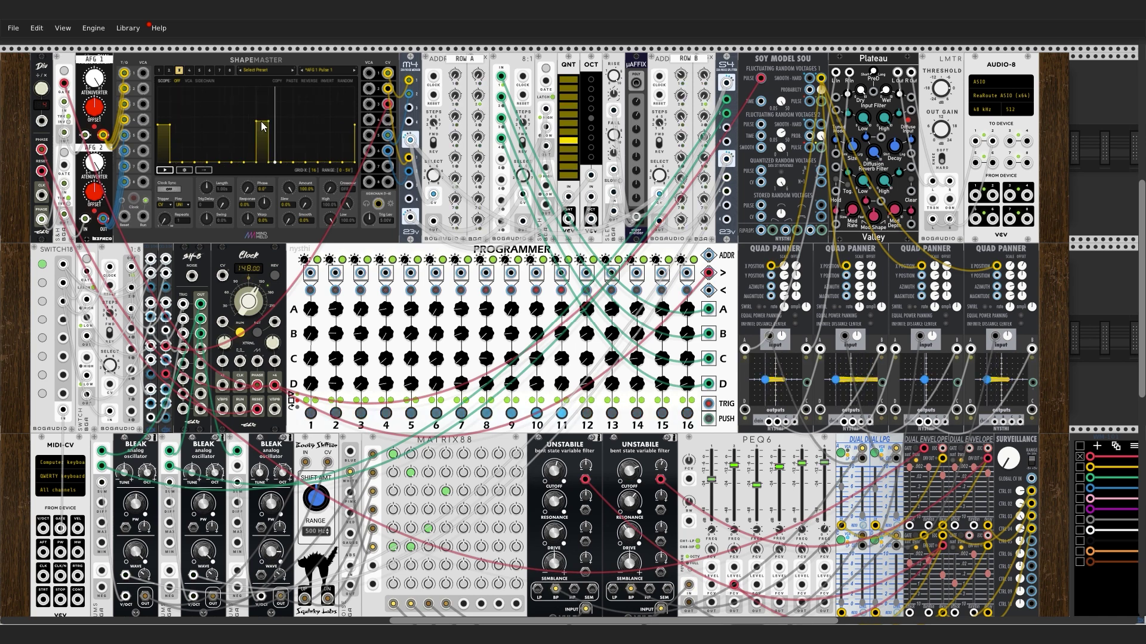
pyautogui.click(332, 124)
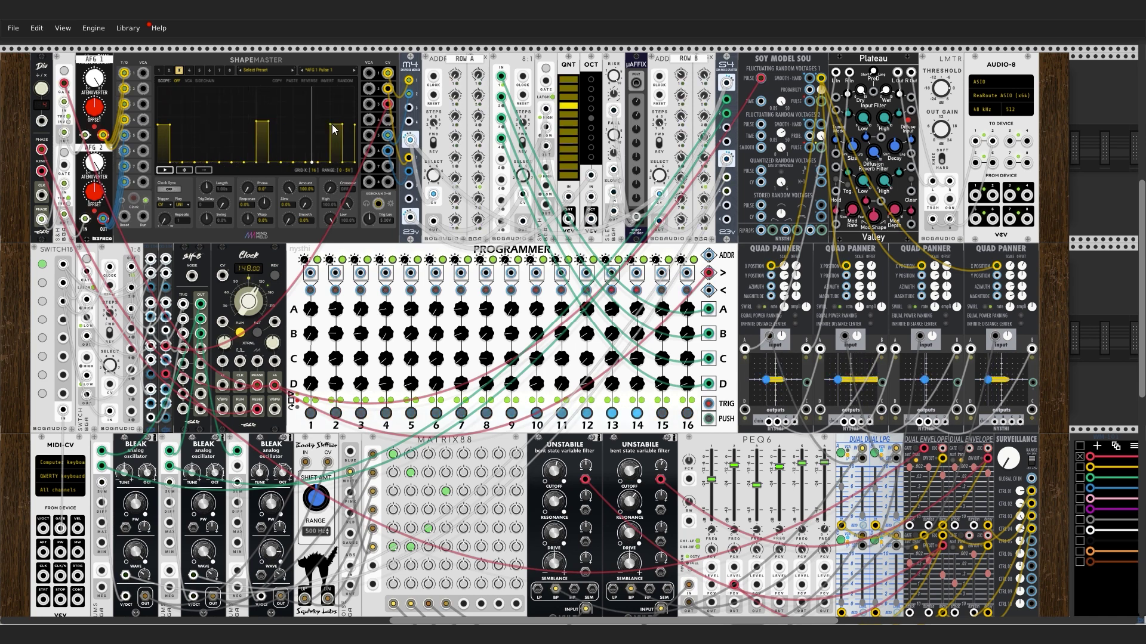
pyautogui.click(216, 129)
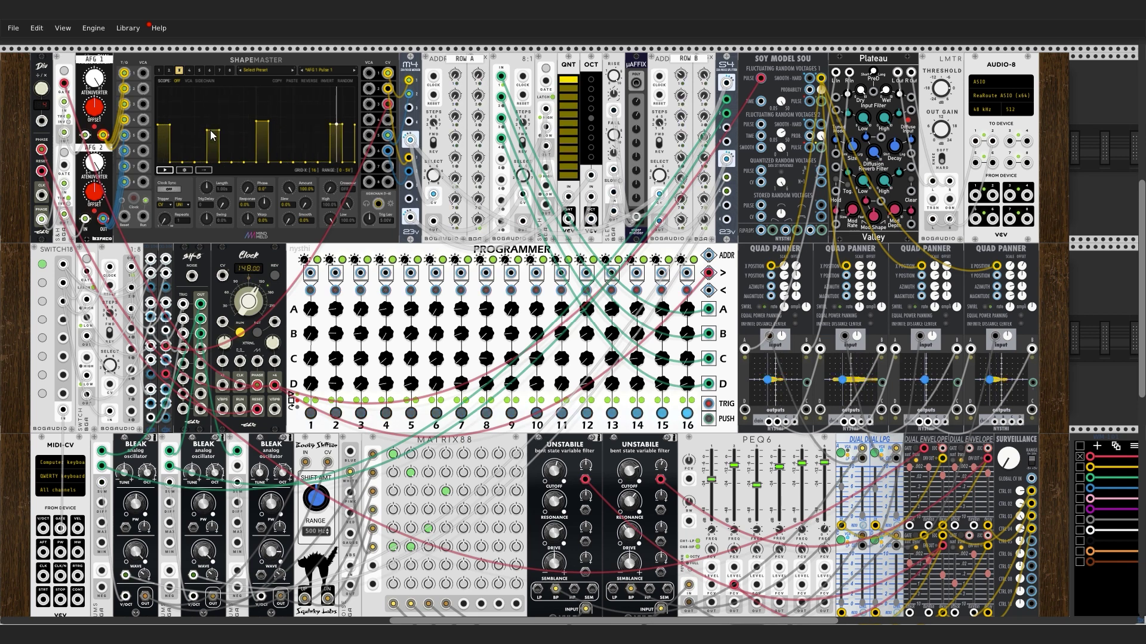
pyautogui.click(239, 132)
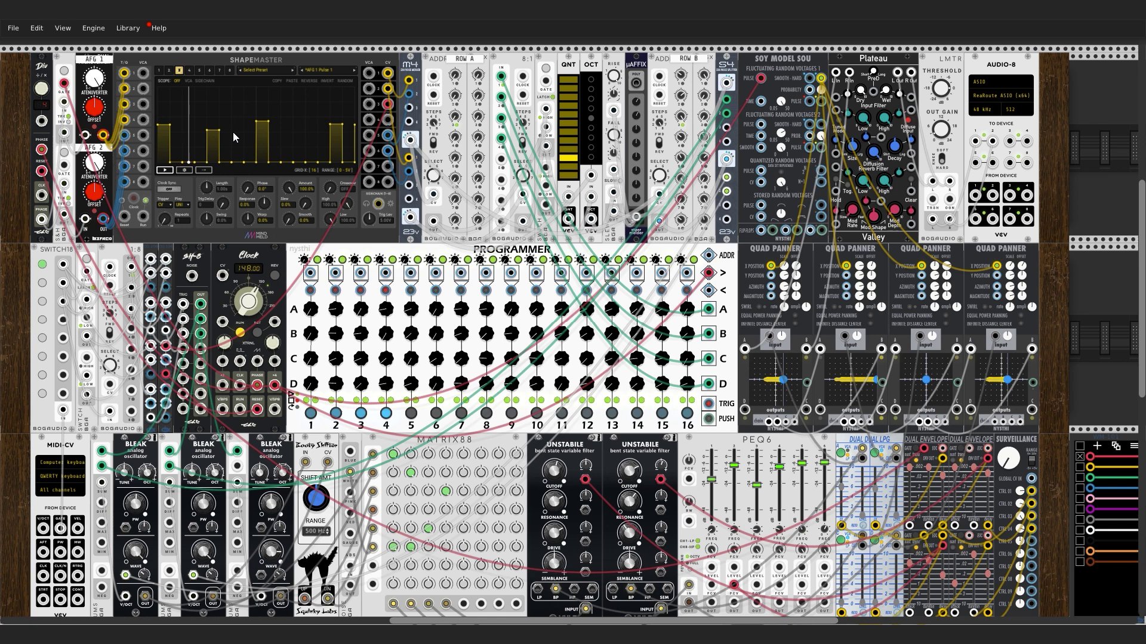
pyautogui.click(311, 106)
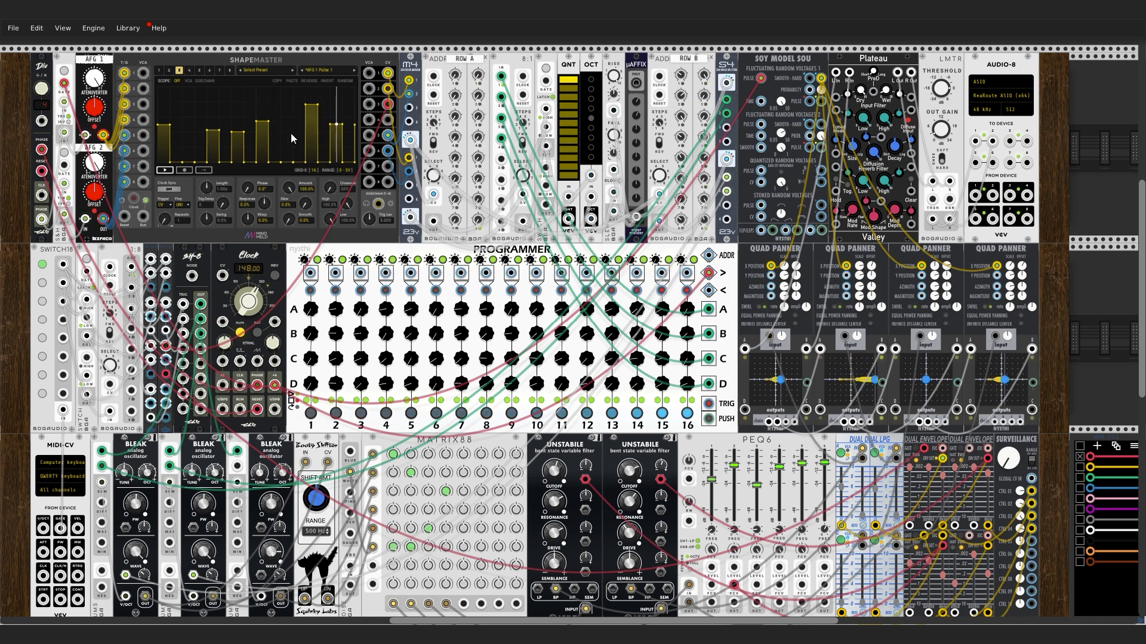
pyautogui.moveTo(307, 145); pyautogui.dragTo(310, 194)
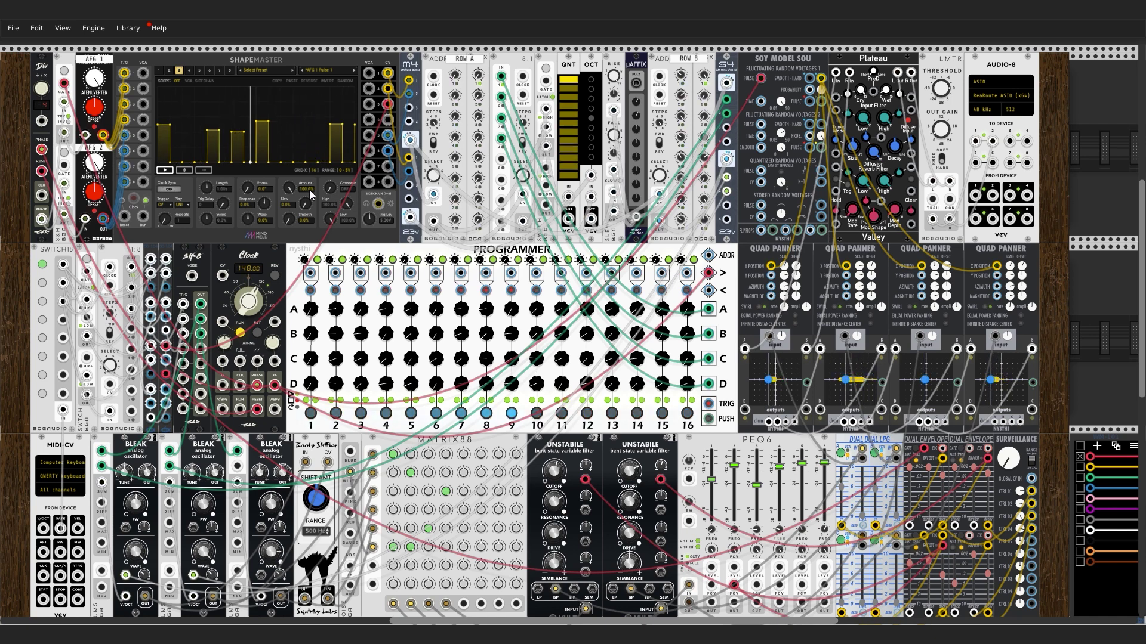
pyautogui.click(296, 109)
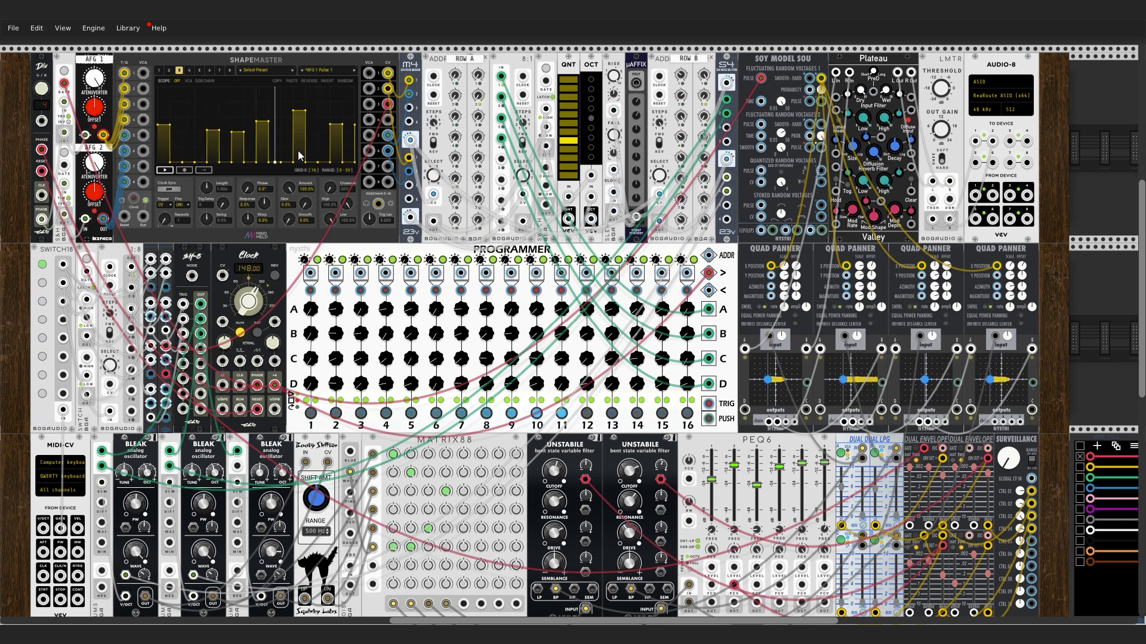
pyautogui.moveTo(298, 150); pyautogui.dragTo(299, 174)
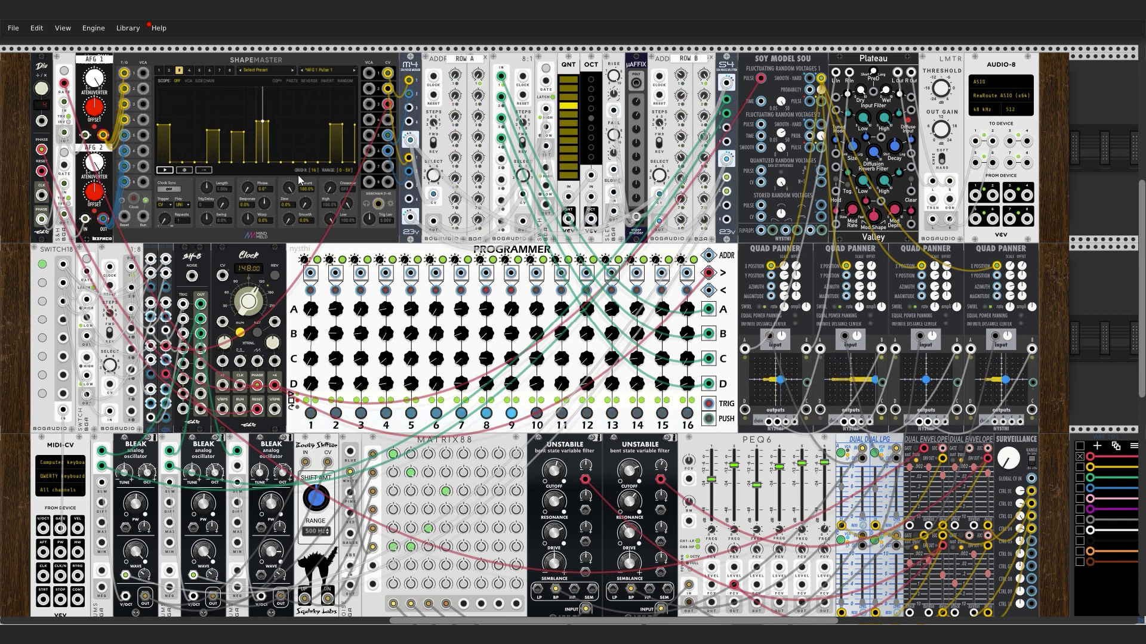
pyautogui.click(285, 107)
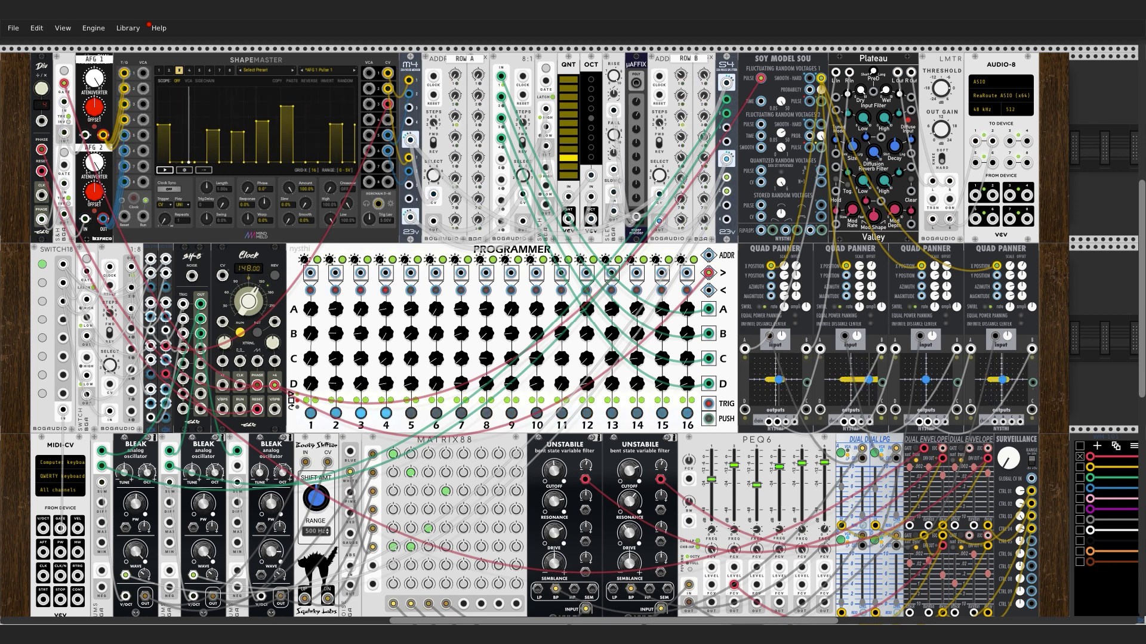
# On AFG 2 Pulse 1, patch a new cable into Dual Envelope and draw the first pulse.
pyautogui.click(217, 70)
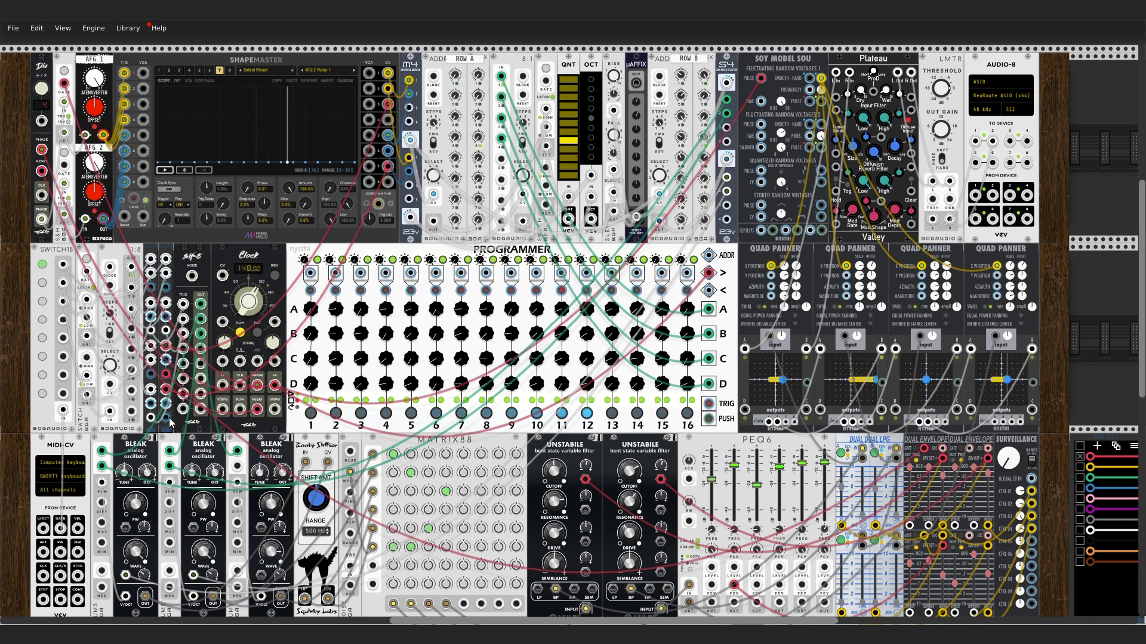
pyautogui.moveTo(168, 418); pyautogui.dragTo(970, 452)
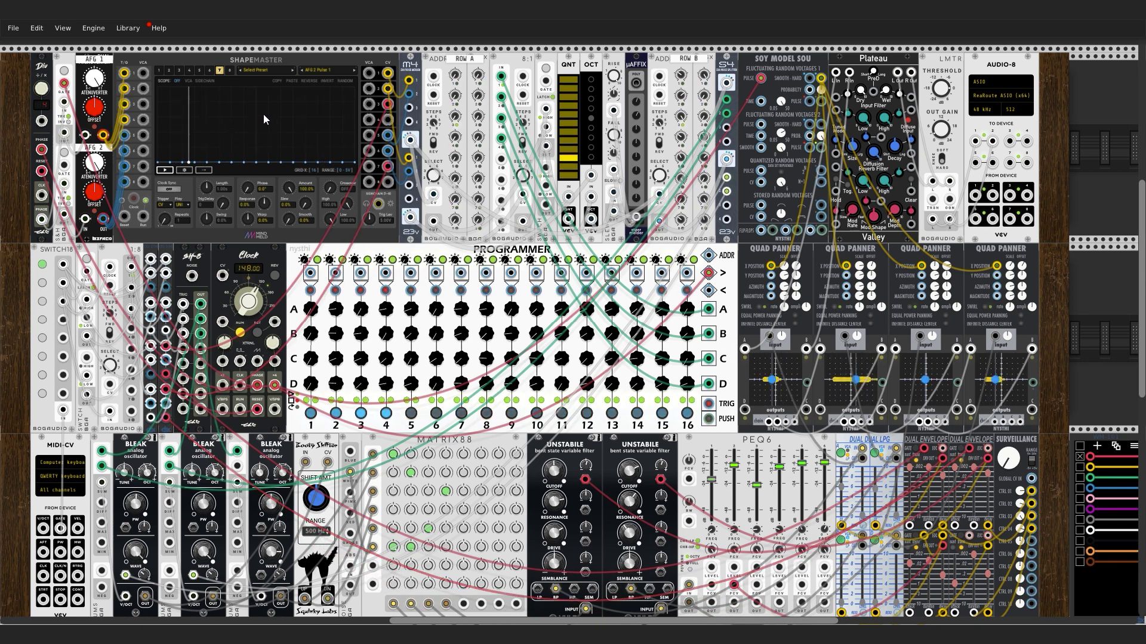
pyautogui.click(199, 123)
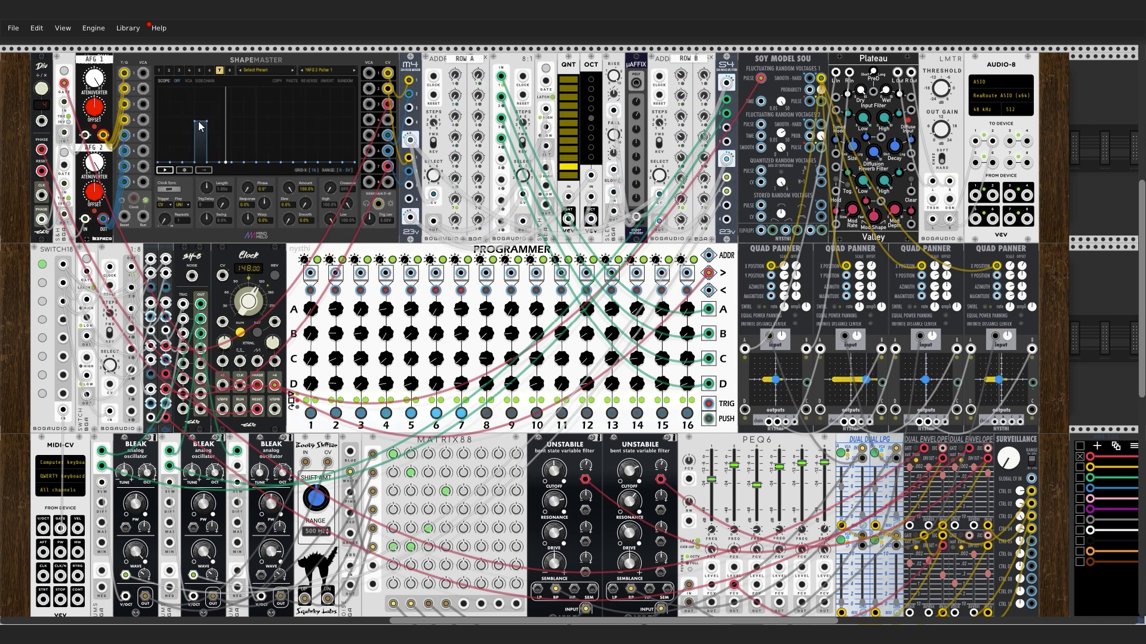
# Add three more pulse steps of varying heights to the AFG 2 Pulse 1 pattern.
pyautogui.click(345, 111)
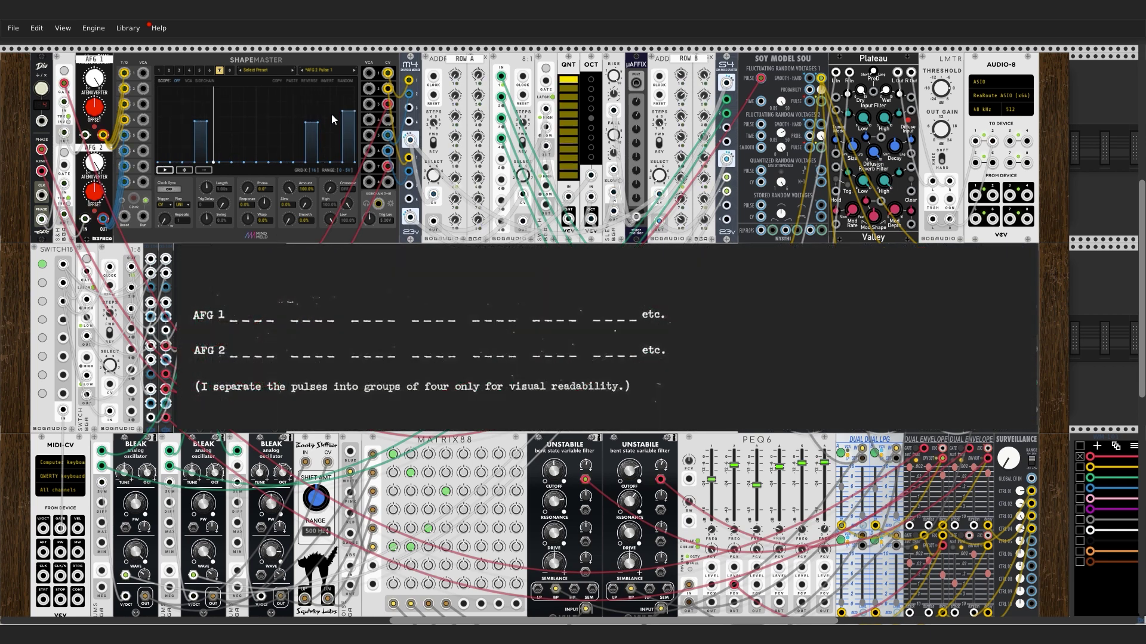
pyautogui.click(232, 123)
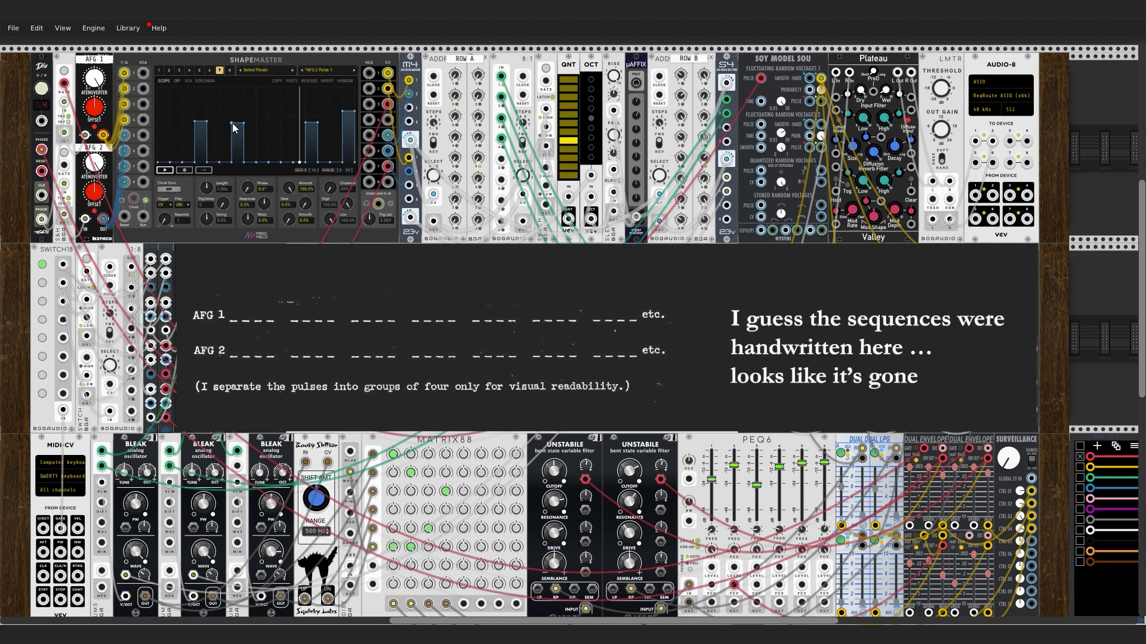
pyautogui.click(263, 108)
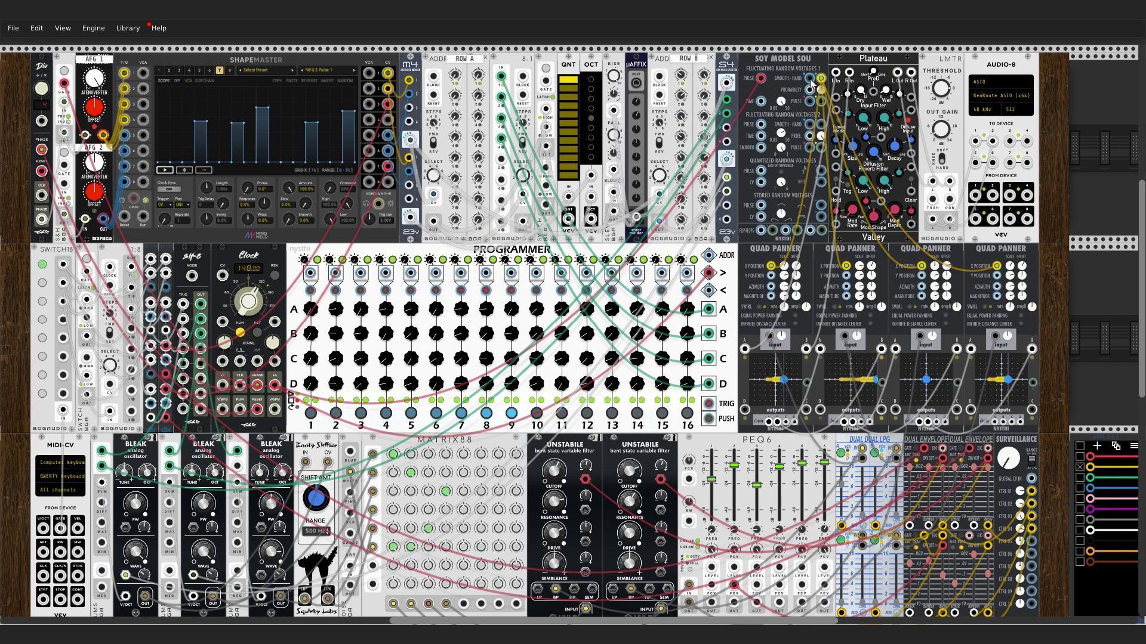
# Run a yellow cable from a Soy Model Sou output to the jack beside AFG 2.
pyautogui.moveTo(810, 78); pyautogui.dragTo(65, 185)
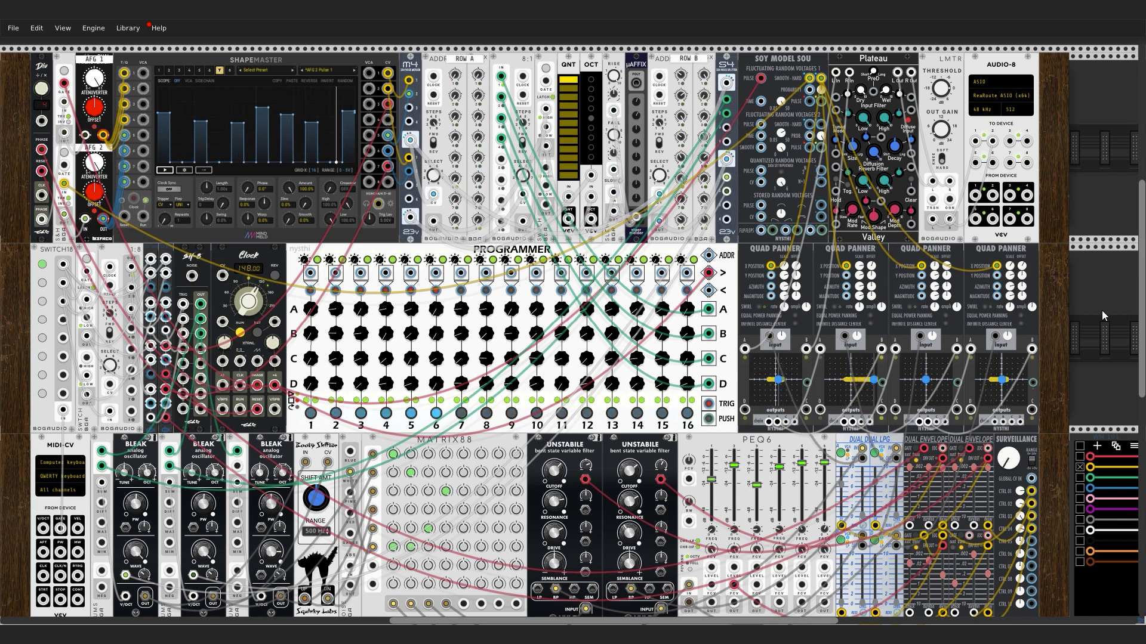
# Patch red cables from Soy Model Sou PULSE and Shapemaster channel 8 toward SIF-8.
pyautogui.click(1080, 458)
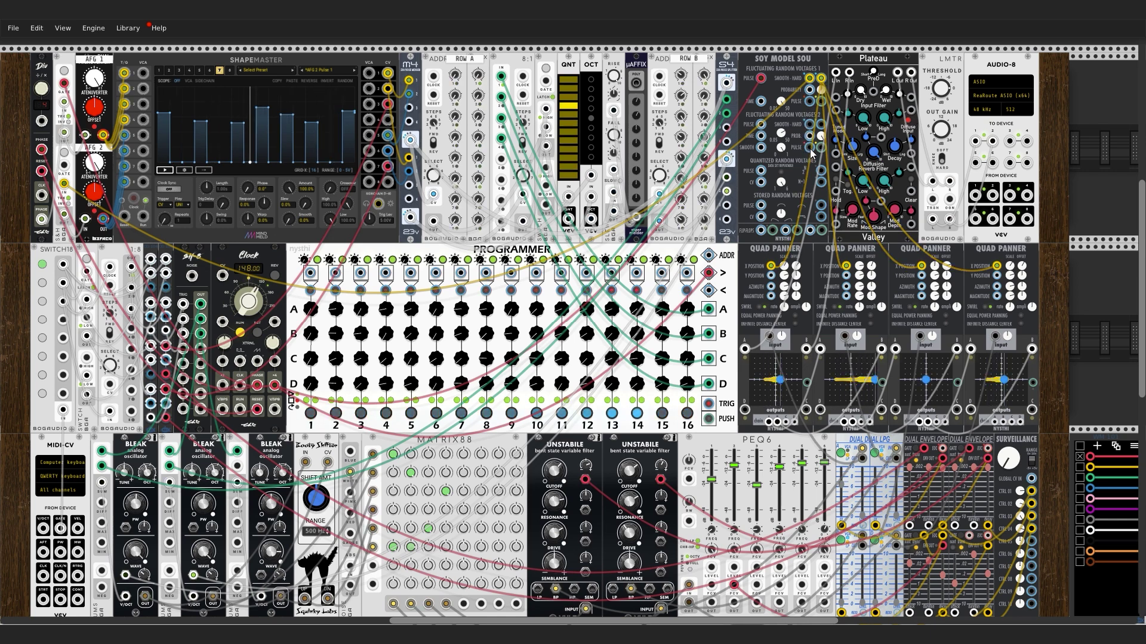
pyautogui.moveTo(810, 149); pyautogui.dragTo(144, 182)
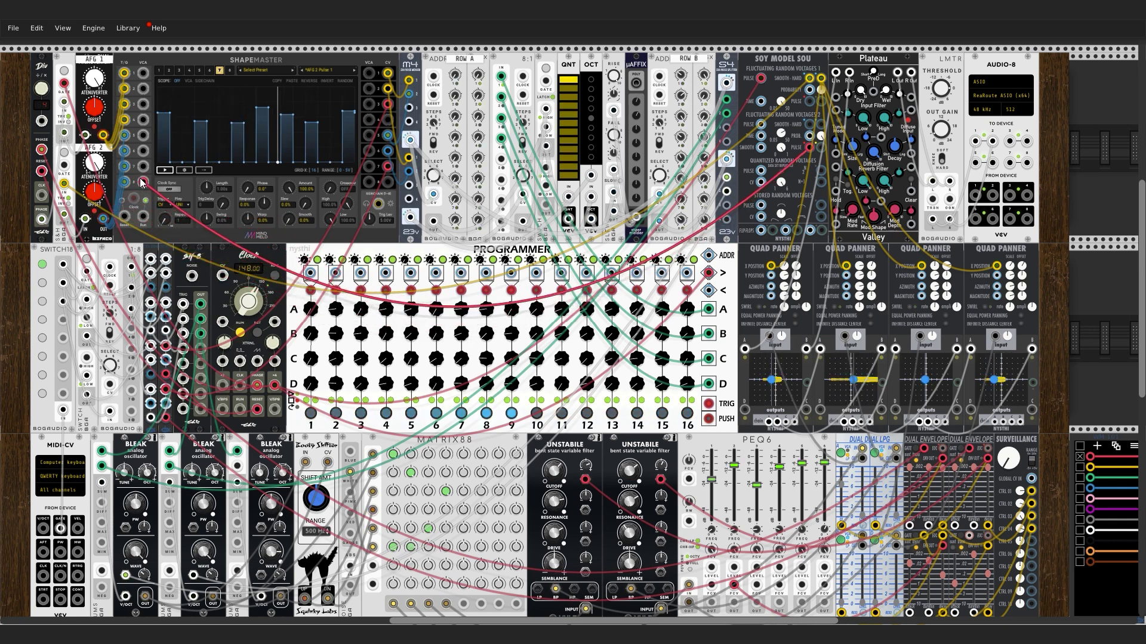
pyautogui.click(230, 69)
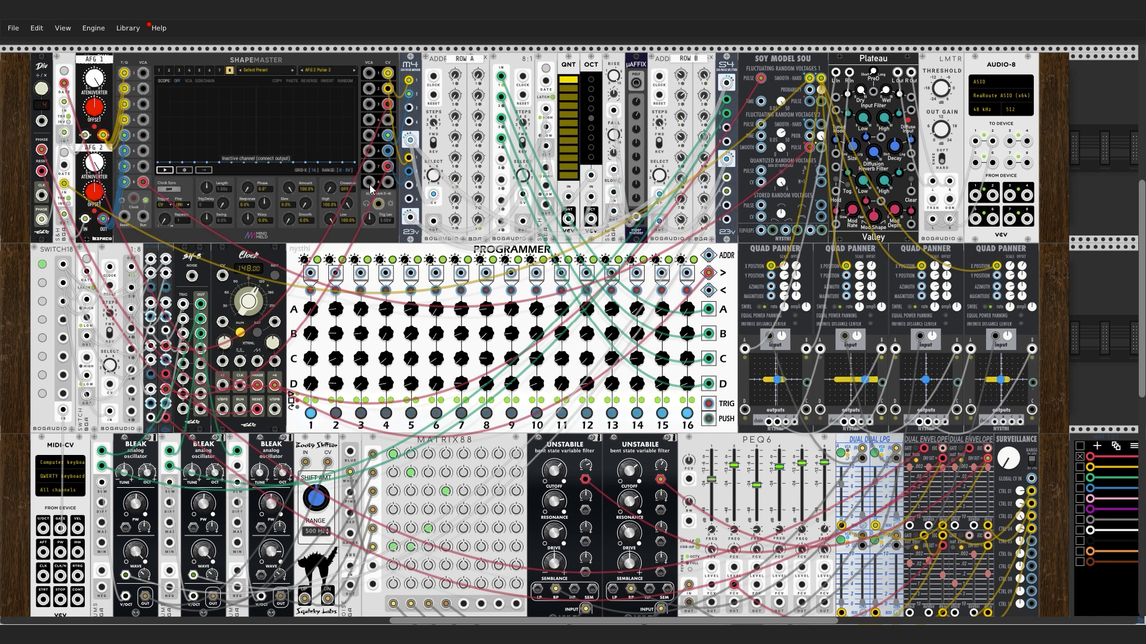
pyautogui.moveTo(369, 182); pyautogui.dragTo(169, 405)
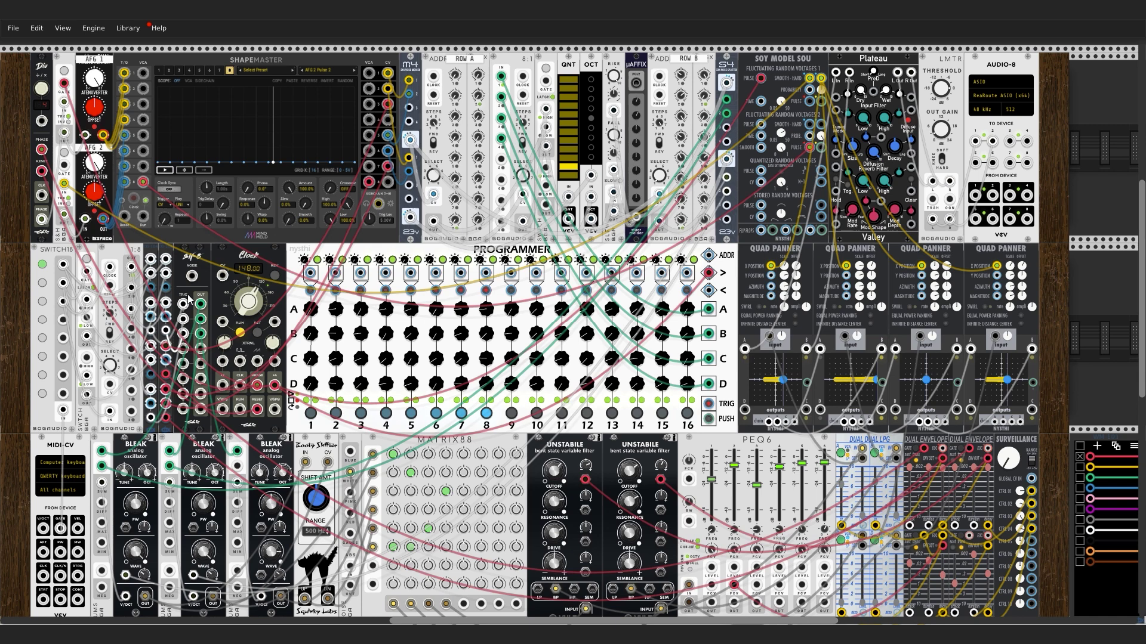
# Draw six pulse steps across the AFG 2 Pulse 2 pattern.
pyautogui.click(224, 112)
pyautogui.click(274, 113)
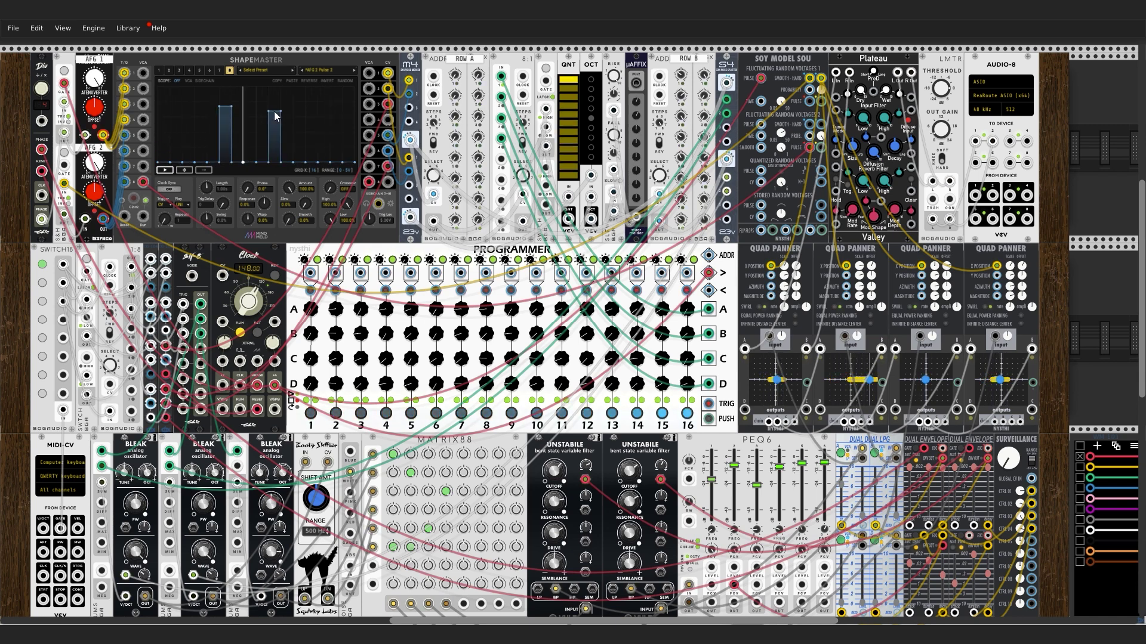
pyautogui.click(336, 113)
pyautogui.click(309, 122)
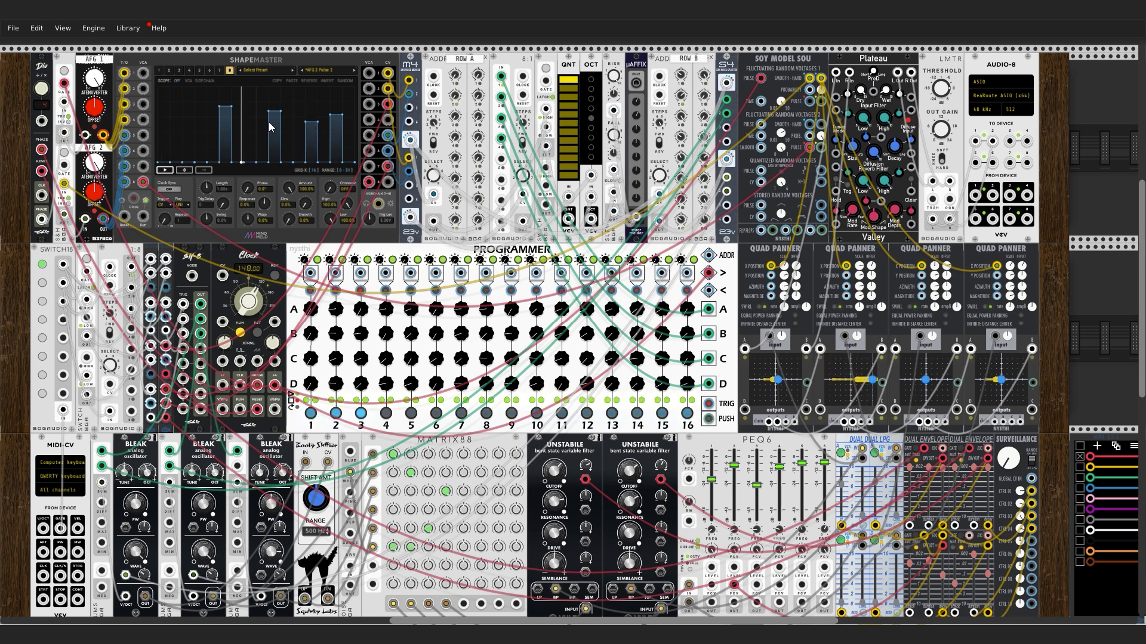
pyautogui.click(173, 126)
pyautogui.click(202, 127)
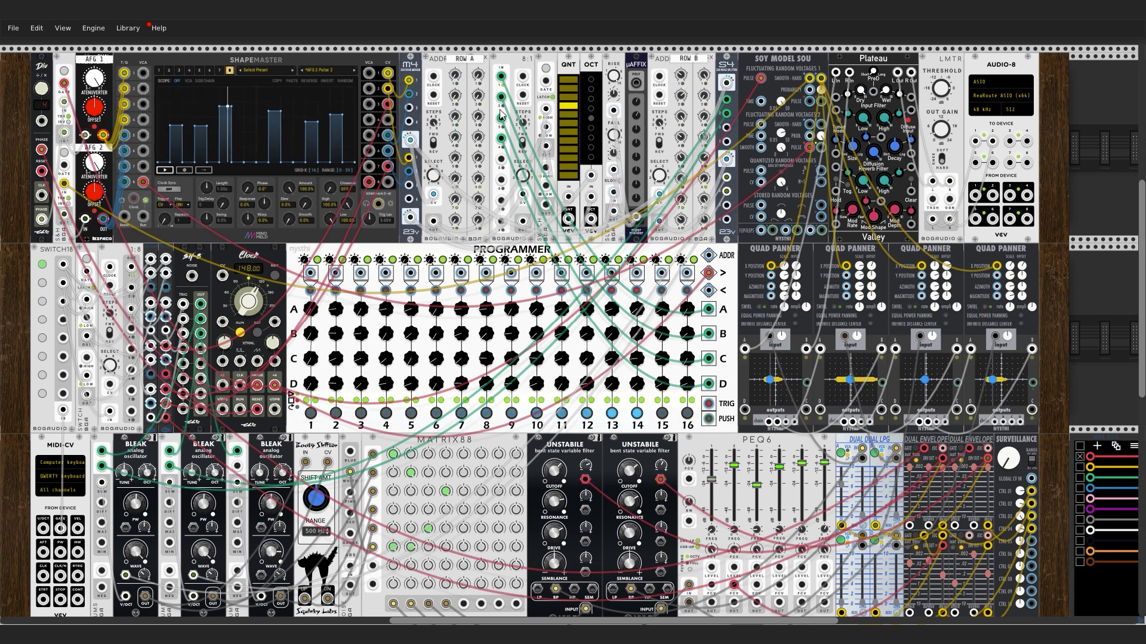
# Add a fourth-slot pulse to AFG 2 Pulse 2 and nudge the Unstabile cutoff up.
pyautogui.click(250, 123)
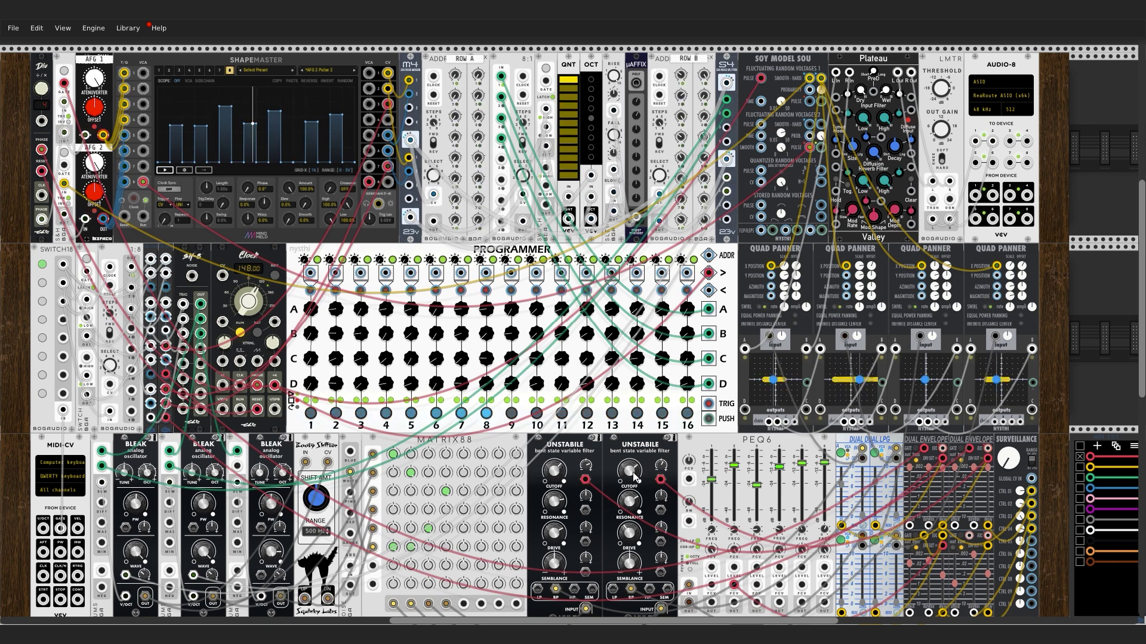
pyautogui.moveTo(635, 478); pyautogui.dragTo(634, 466)
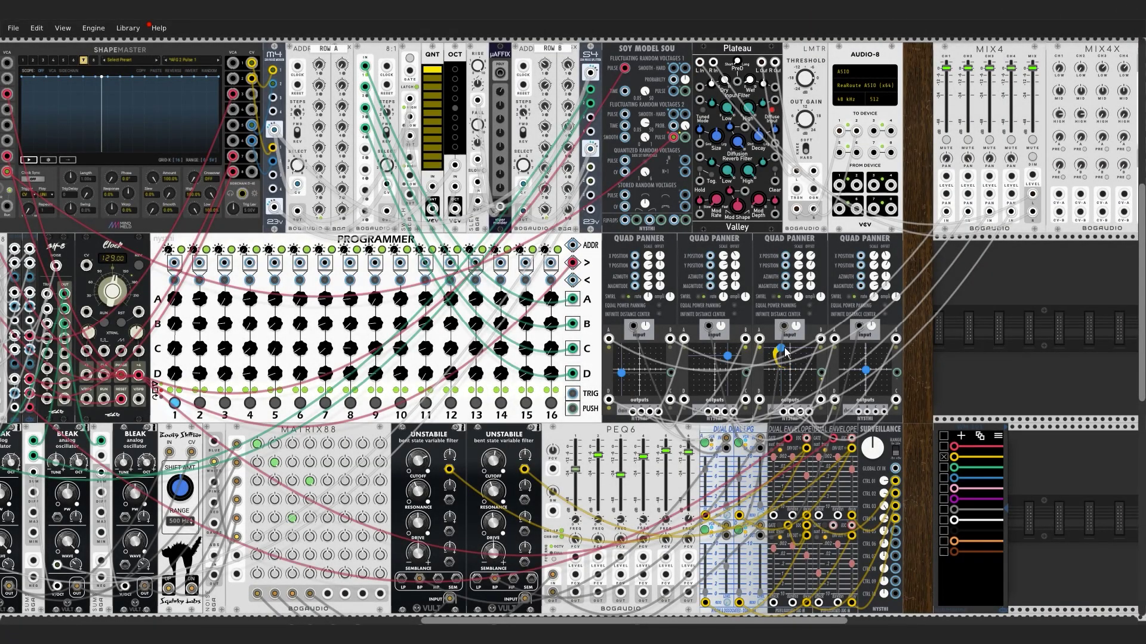
# Move the third Quad Panner's source dot and modulate its X position from a Dual Envelope output.
pyautogui.moveTo(785, 348)
pyautogui.mouseDown()
pyautogui.moveTo(785, 386)
pyautogui.moveTo(784, 361)
pyautogui.moveTo(820, 346)
pyautogui.moveTo(821, 401)
pyautogui.moveTo(768, 414)
pyautogui.moveTo(763, 343)
pyautogui.moveTo(817, 345)
pyautogui.moveTo(794, 419)
pyautogui.moveTo(770, 355)
pyautogui.moveTo(803, 358)
pyautogui.moveTo(792, 372)
pyautogui.mouseUp()
pyautogui.moveTo(786, 258); pyautogui.dragTo(800, 530)
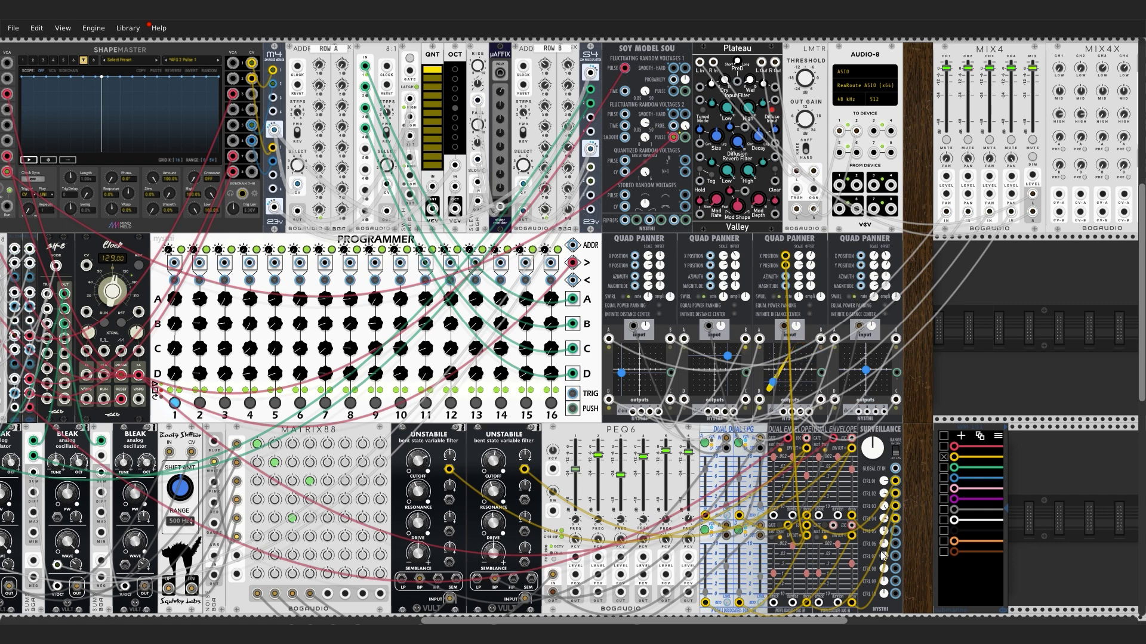
# Clone the third Quad Panner's X and Y modulation cables to the fourth, and tweak its Y offset.
pyautogui.moveTo(785, 255); pyautogui.dragTo(860, 255)
pyautogui.moveTo(785, 265); pyautogui.dragTo(861, 265)
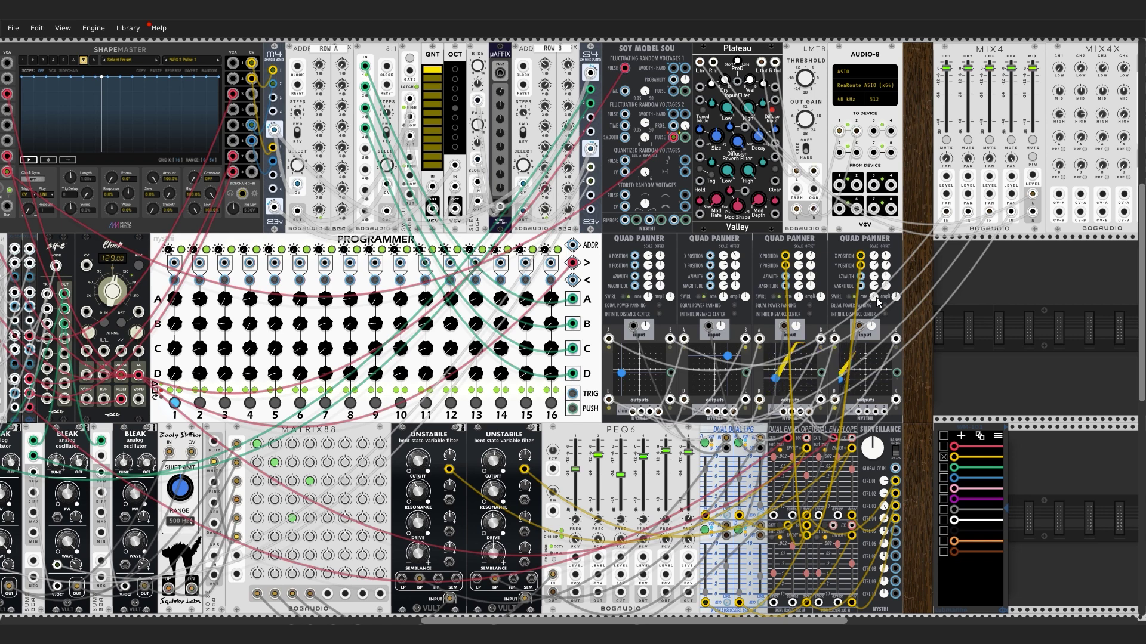
pyautogui.moveTo(810, 268); pyautogui.dragTo(810, 262)
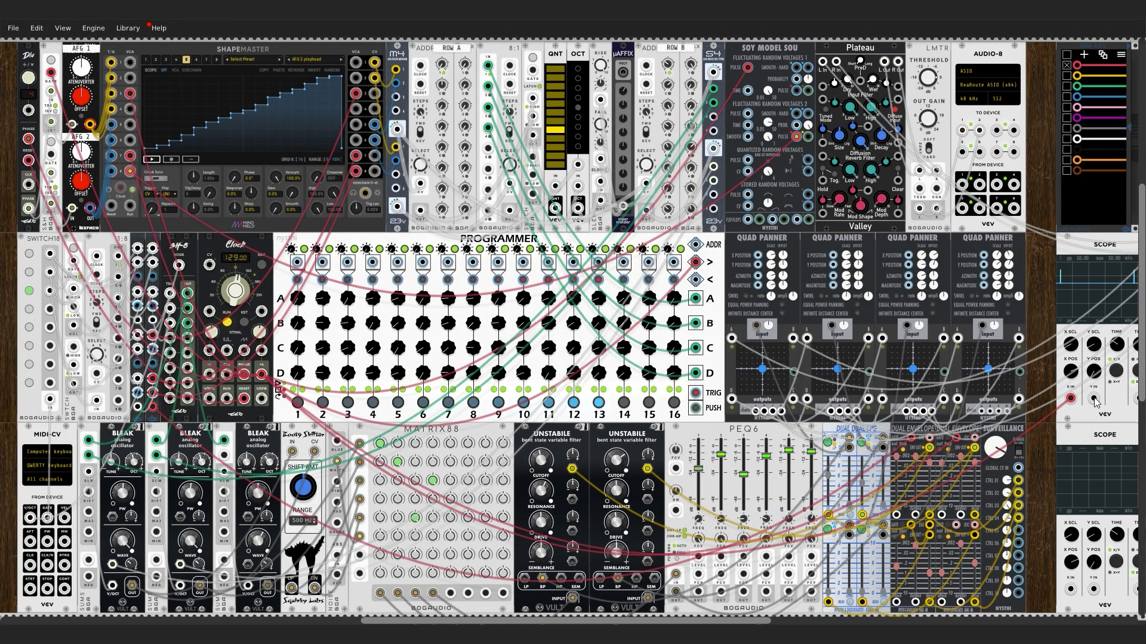
# Feed the MIDI-CV gate and clock into SWITCH18 and link SH-8 jacks.
pyautogui.moveTo(1094, 399); pyautogui.dragTo(210, 376)
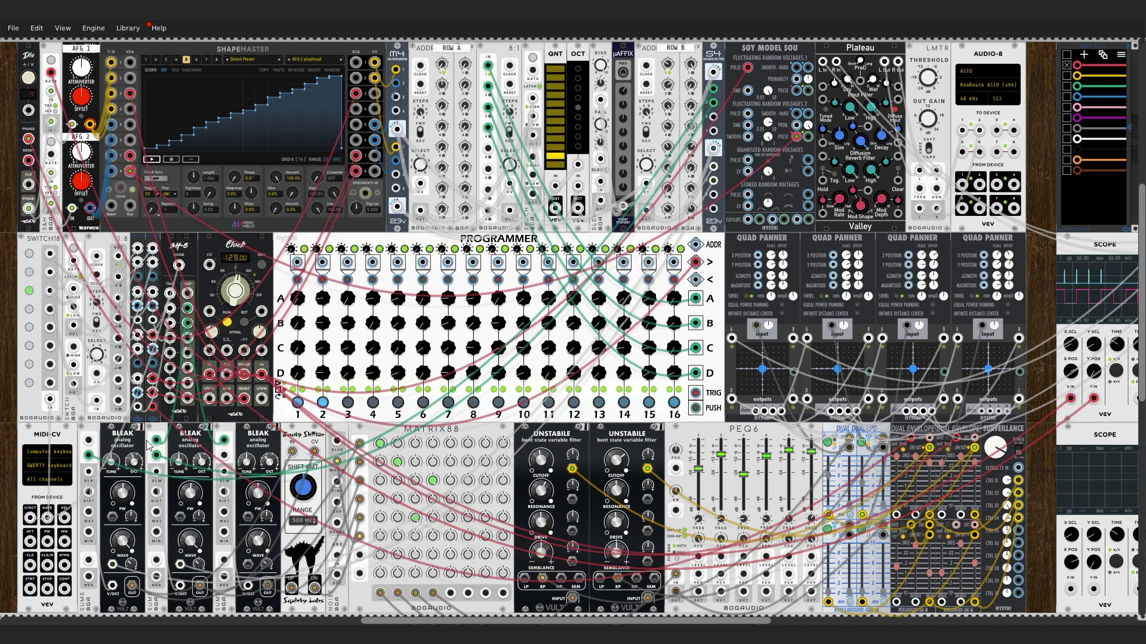
pyautogui.moveTo(47, 516); pyautogui.dragTo(50, 401)
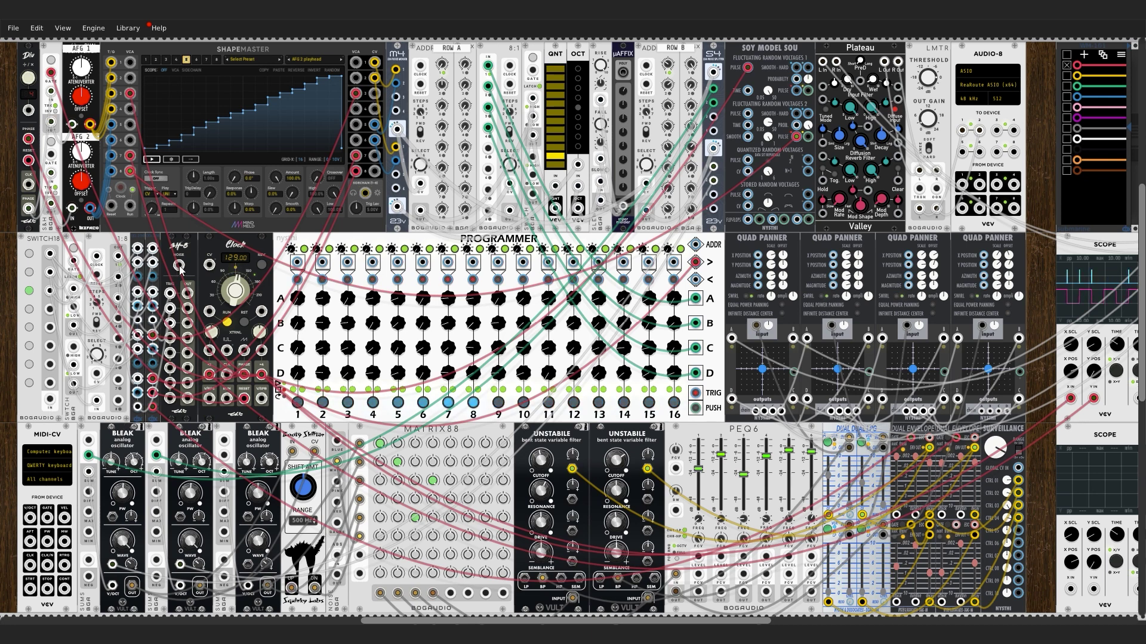
pyautogui.moveTo(180, 270)
pyautogui.mouseDown()
pyautogui.moveTo(186, 343)
pyautogui.moveTo(94, 332)
pyautogui.moveTo(180, 269)
pyautogui.mouseUp()
pyautogui.moveTo(221, 388); pyautogui.dragTo(49, 399)
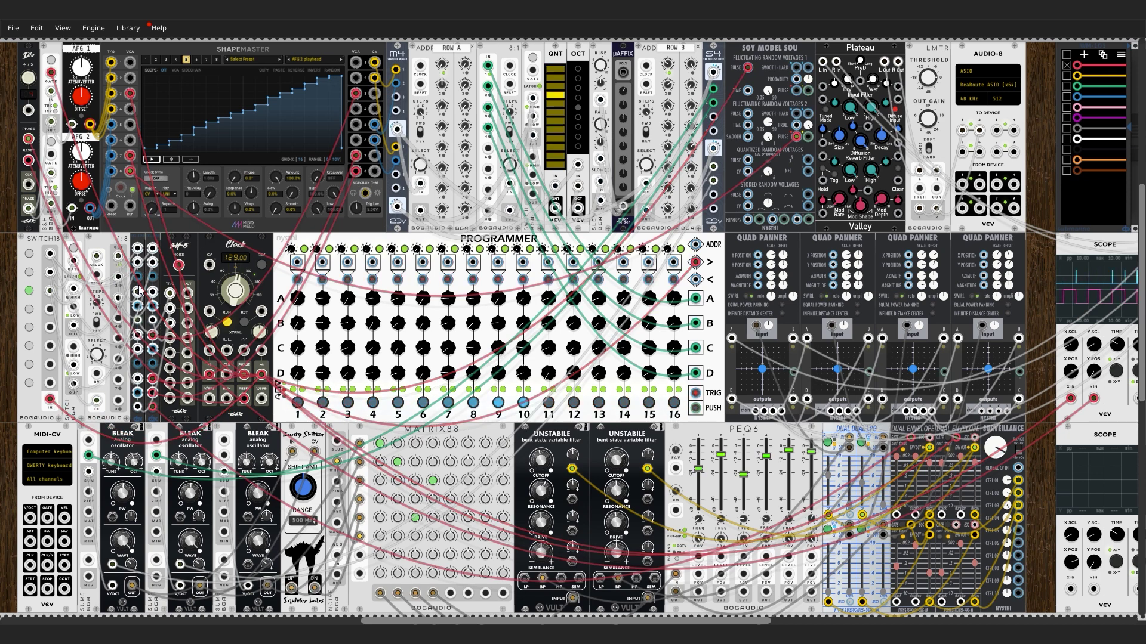
pyautogui.moveTo(188, 295); pyautogui.dragTo(187, 324)
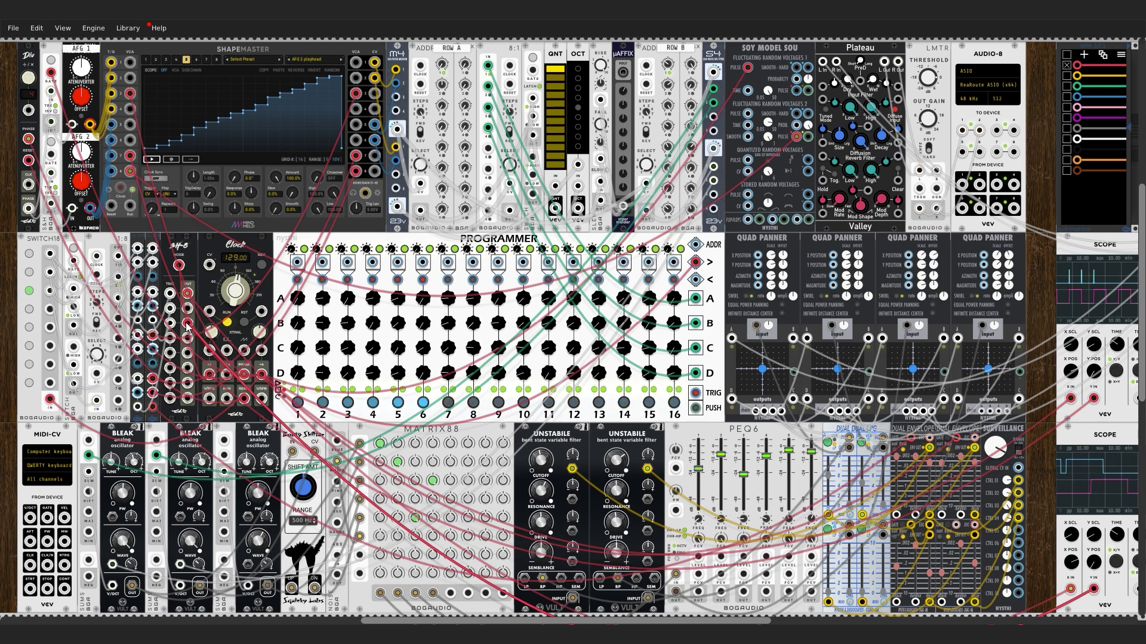
# Route SH-8 stepped voltages to the first Quad Panner's X and Y positions and the lower scope.
pyautogui.moveTo(261, 374); pyautogui.dragTo(756, 255)
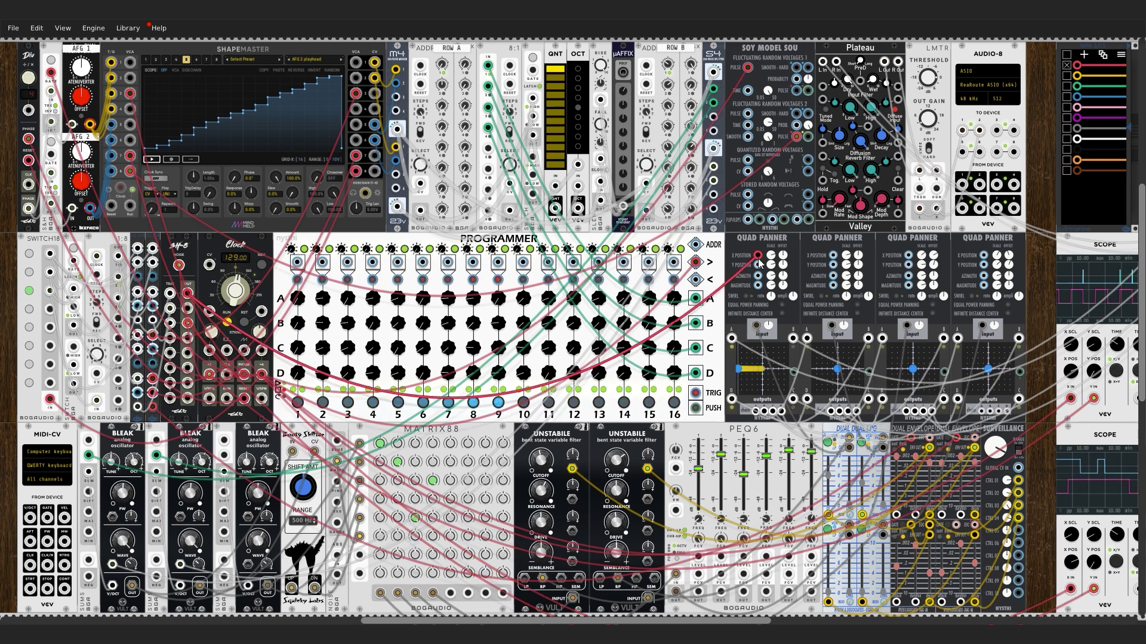
pyautogui.moveTo(732, 399); pyautogui.dragTo(1094, 589)
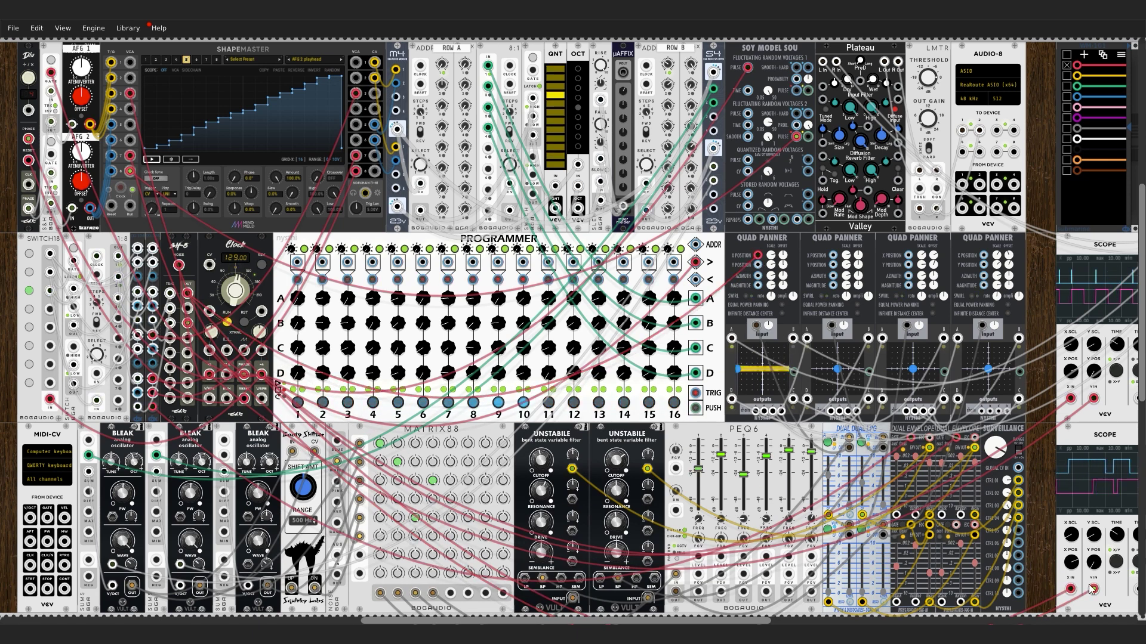
pyautogui.moveTo(244, 374); pyautogui.dragTo(757, 265)
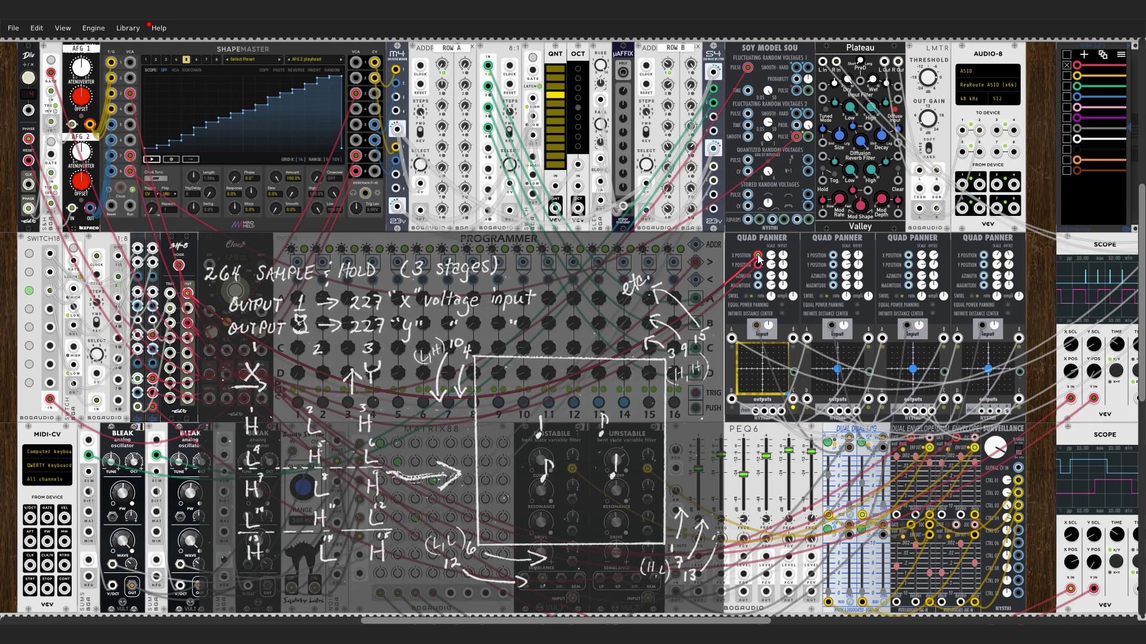
# Move the red stepped-voltage cable from Quad Panner 2's X POSITION to Quad Panner 1's Y POSITION.
pyautogui.moveTo(803, 255)
pyautogui.mouseDown()
pyautogui.moveTo(781, 265)
pyautogui.moveTo(833, 265)
pyautogui.moveTo(832, 255)
pyautogui.mouseUp()
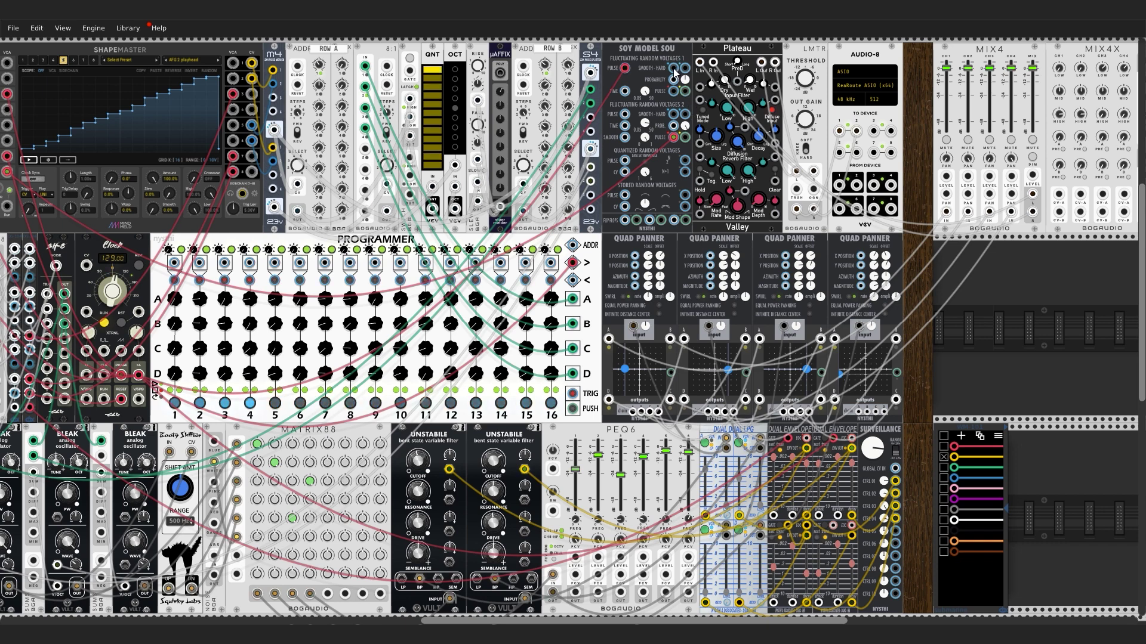
# Patch a yellow cable from a Soy Model random output into Quad Panner 1's X POSITION input.
pyautogui.moveTo(673, 68)
pyautogui.mouseDown()
pyautogui.moveTo(652, 253)
pyautogui.moveTo(635, 266)
pyautogui.moveTo(673, 257)
pyautogui.moveTo(709, 256)
pyautogui.moveTo(709, 266)
pyautogui.mouseUp()
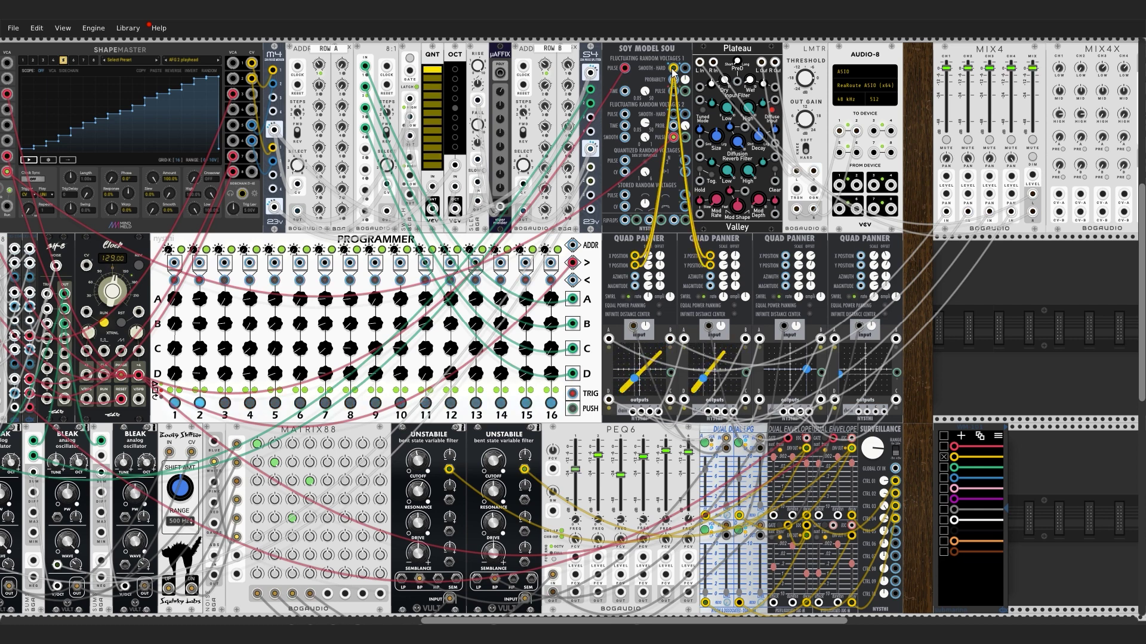
# Move the yellow cable's Soy Model end to the neighbouring random output jack.
pyautogui.moveTo(673, 67); pyautogui.dragTo(685, 67)
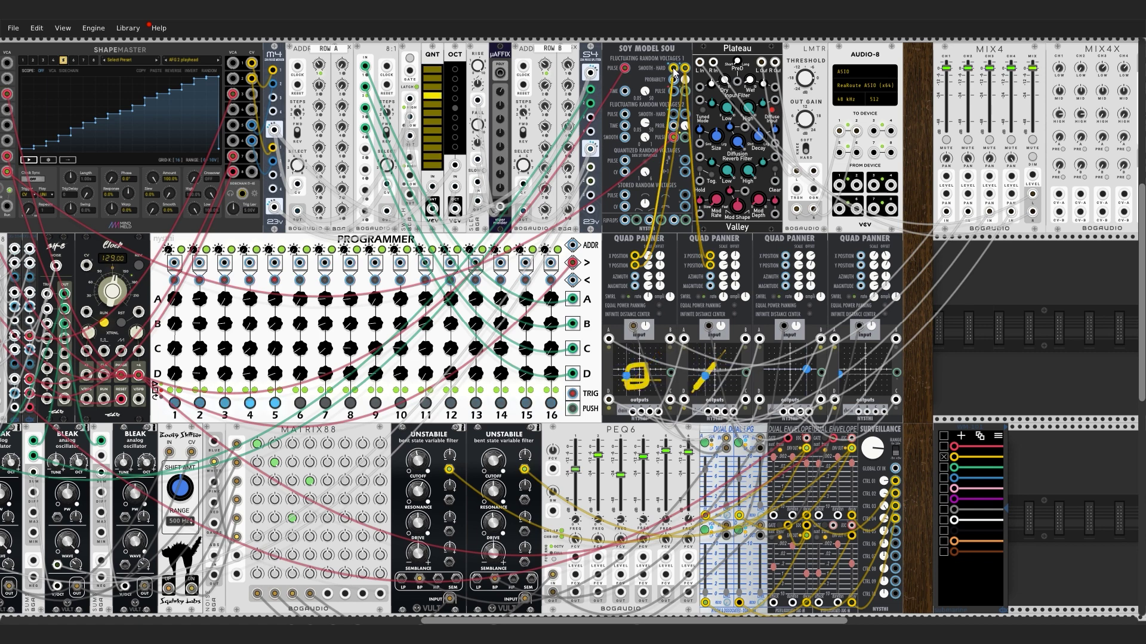
pyautogui.moveTo(674, 68); pyautogui.dragTo(685, 67)
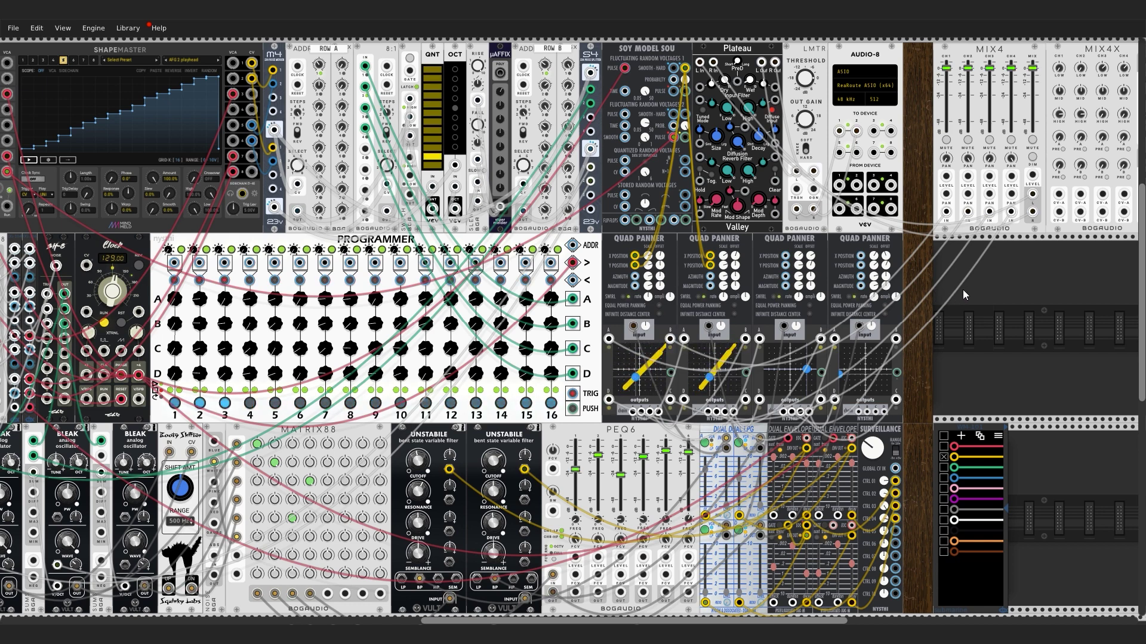
# Cable Soy Model random outputs into the Y POSITION inputs of Quad Panners 1 and 2.
pyautogui.moveTo(671, 176); pyautogui.dragTo(634, 264)
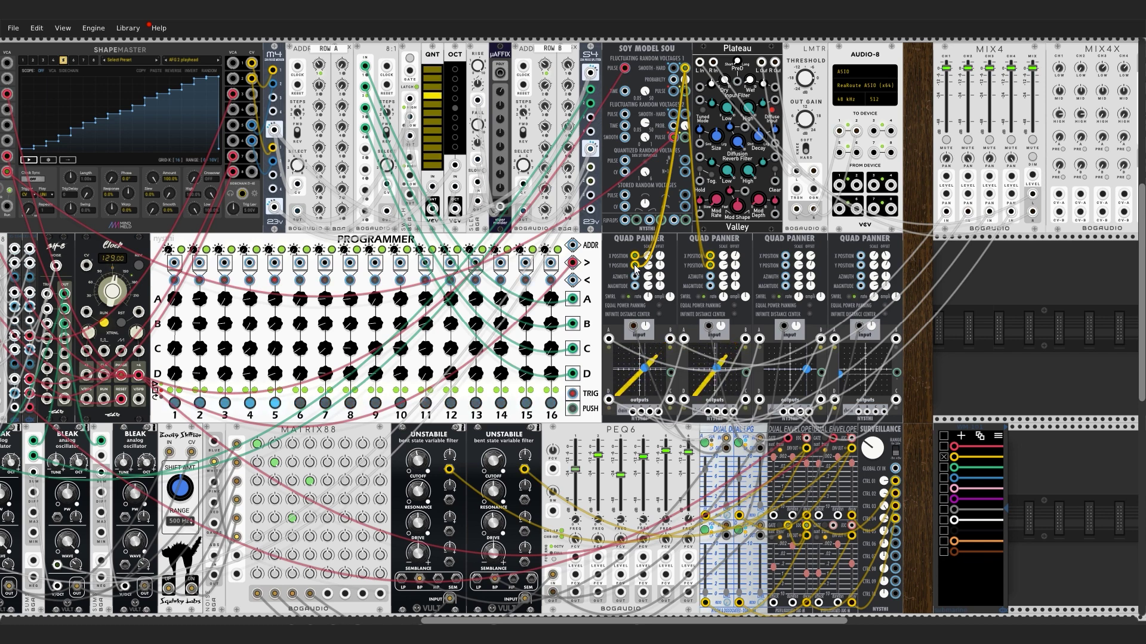
pyautogui.moveTo(634, 264); pyautogui.dragTo(673, 68)
pyautogui.moveTo(710, 265); pyautogui.dragTo(680, 92)
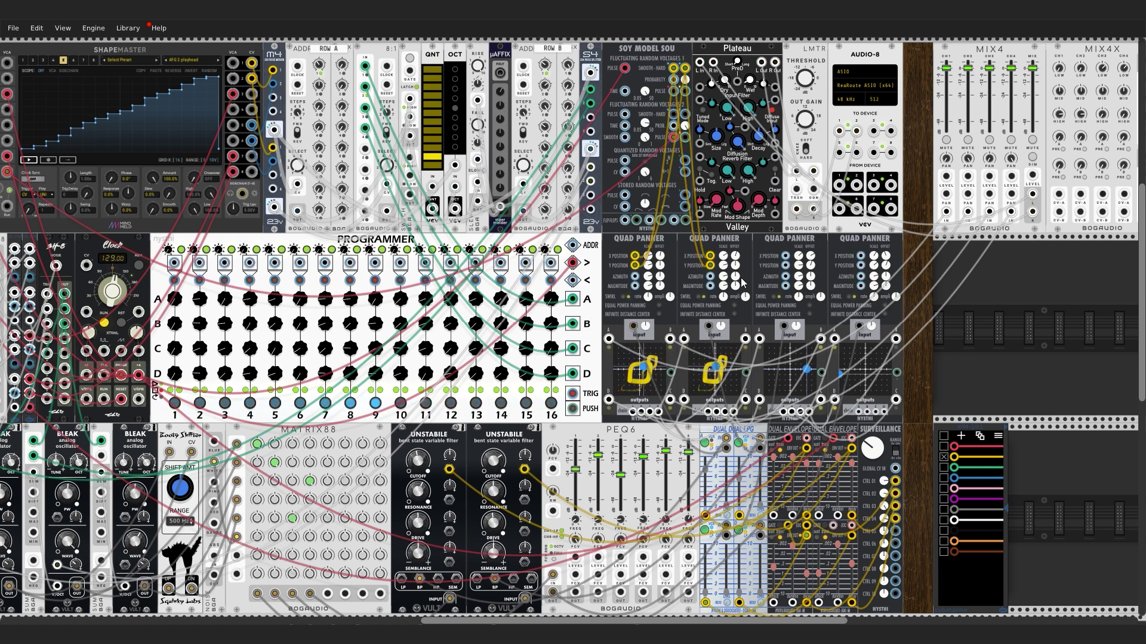